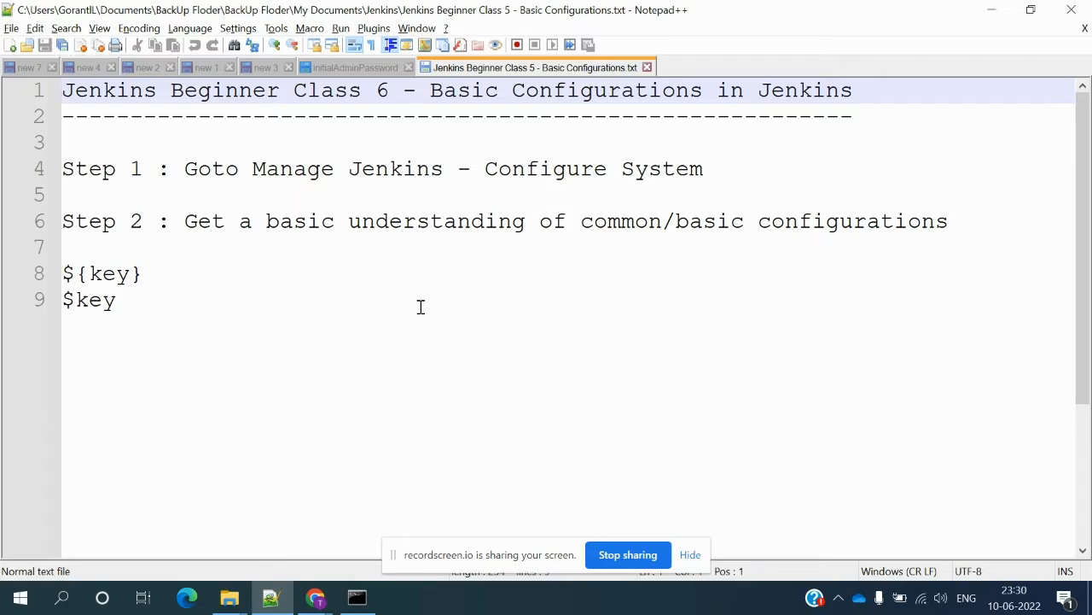
- Bring the Jenkins dashboard in Chrome, listing the devloperDemo job, in front of the Notepad++ notes
mouse_move(316, 592)
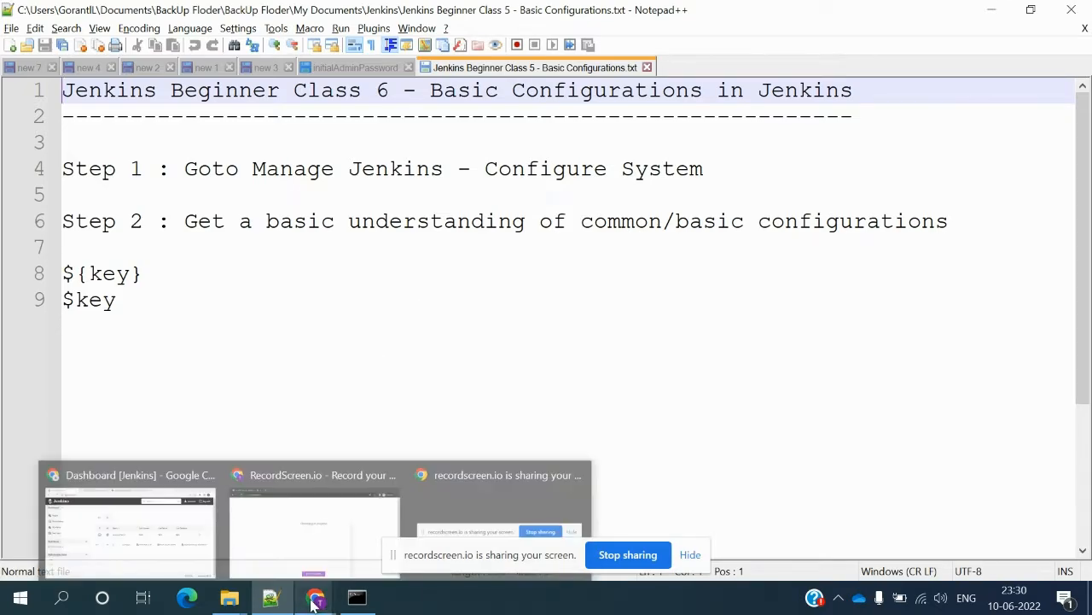
click(182, 550)
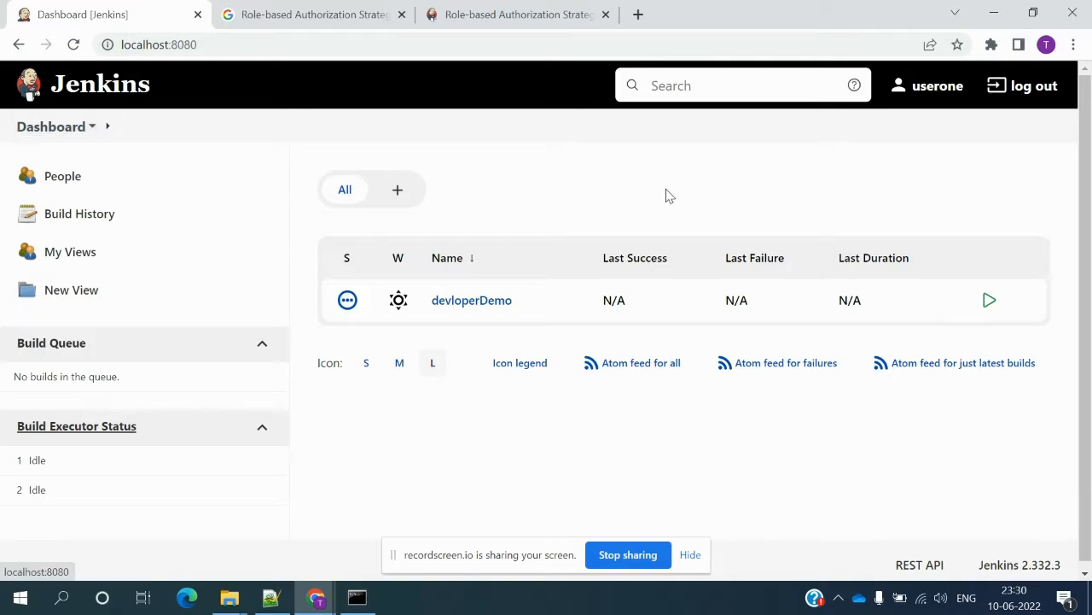
- Log out and sign back in as admin, pasting the password from the initialAdminPassword notes
click(1041, 97)
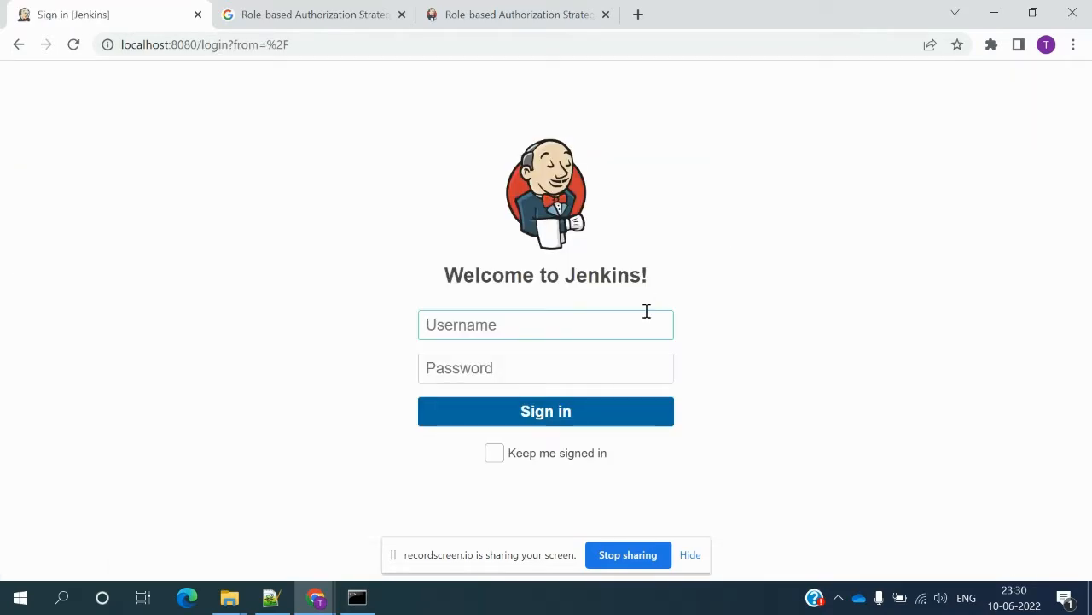
text(admin)
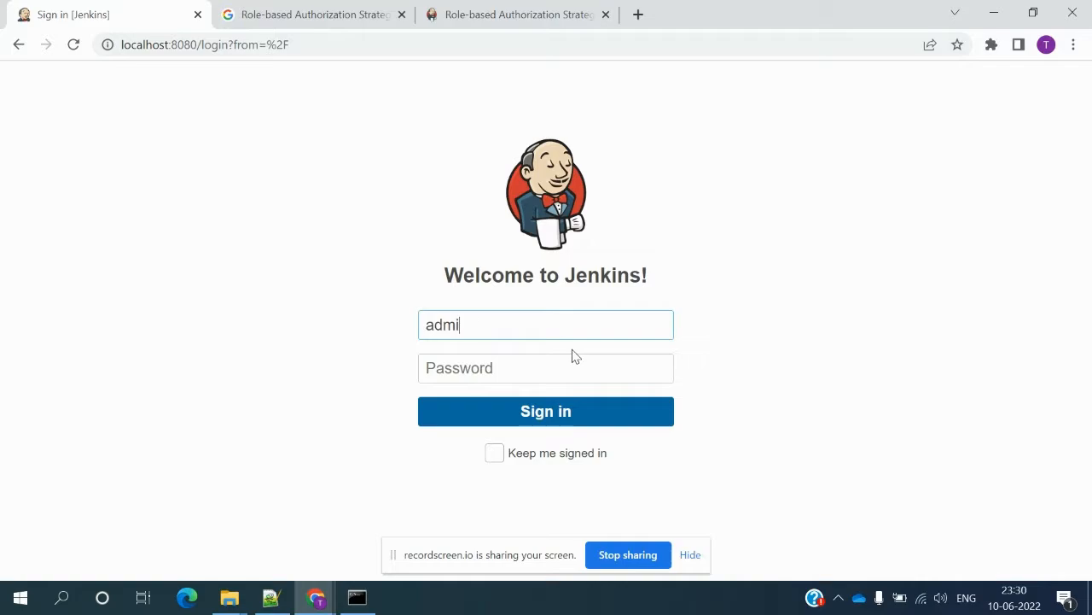
key(Tab)
click(271, 597)
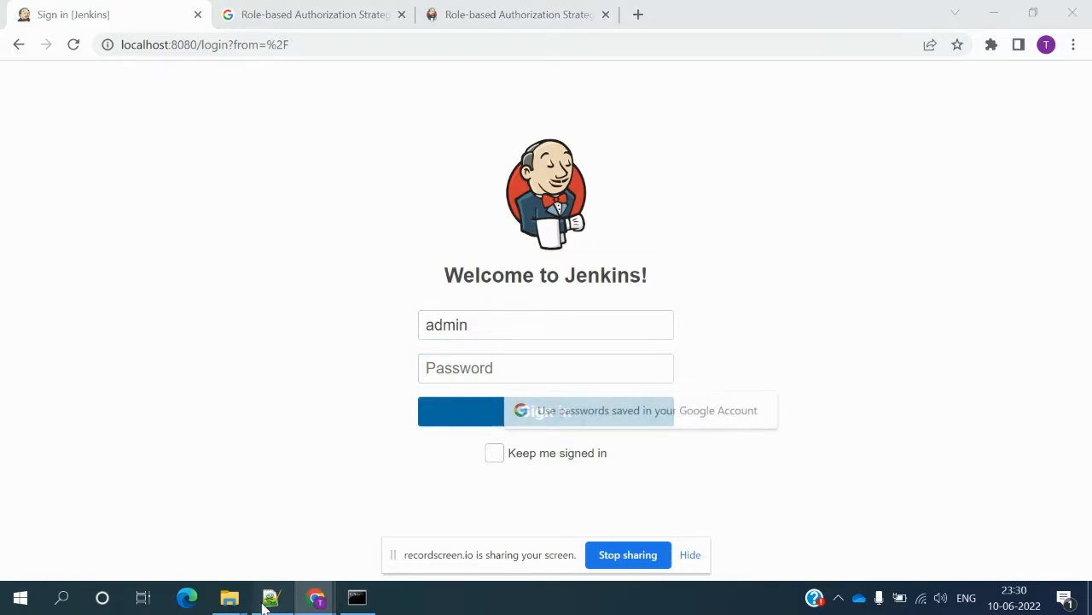
click(355, 66)
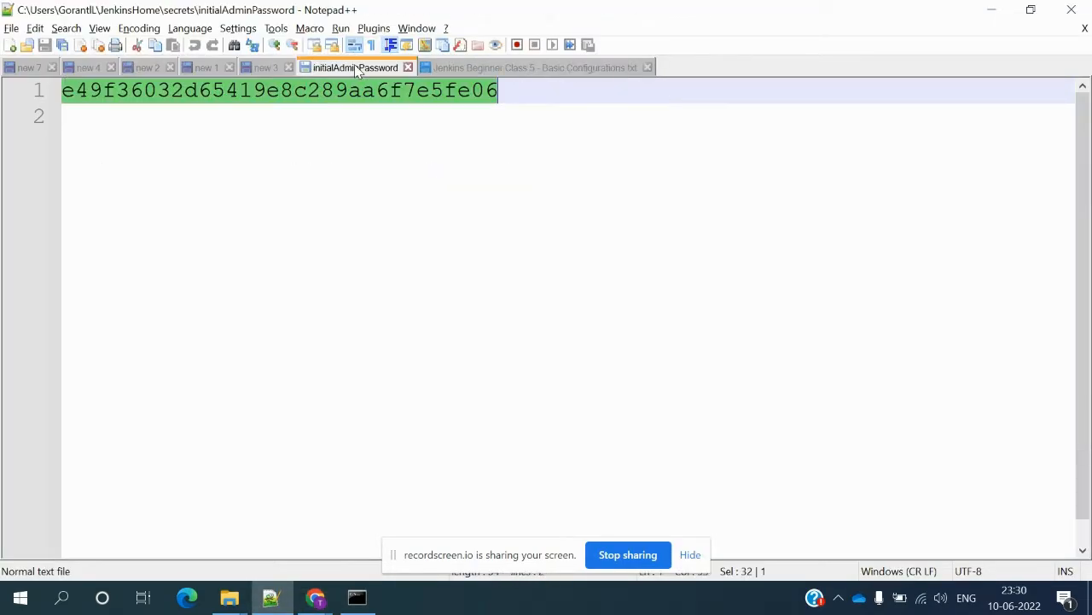
click(499, 72)
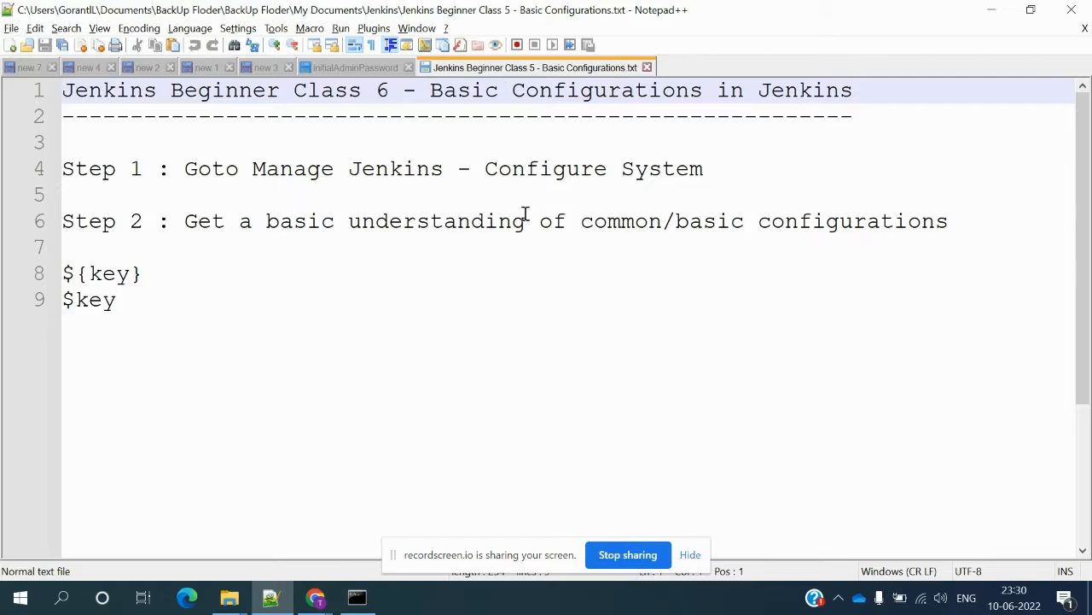
key(alt+Tab)
key(ctrl+v)
key(Return)
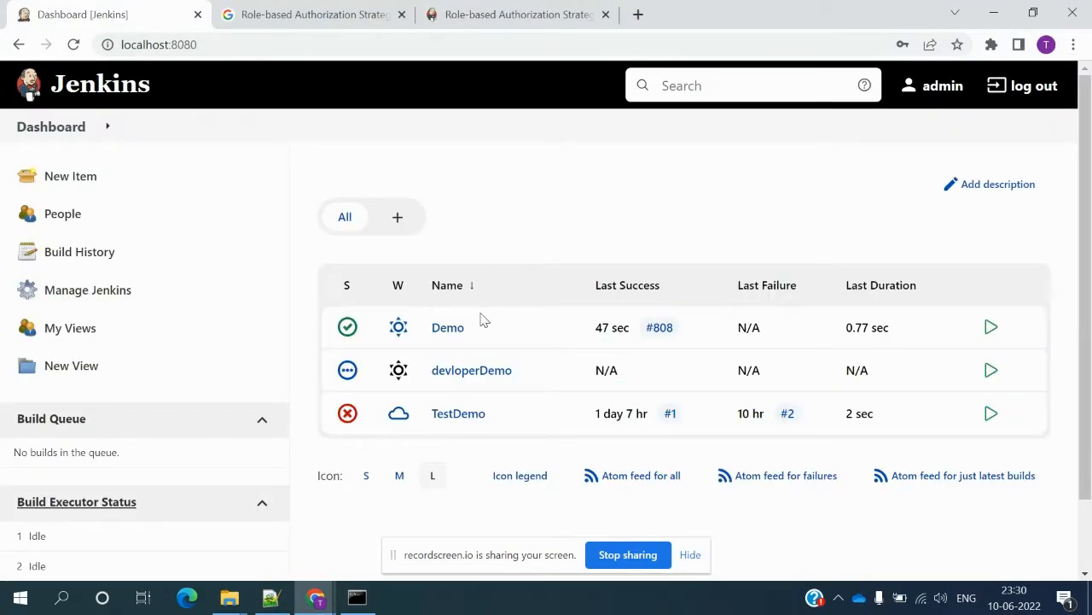
- Open Manage Jenkins > Configure System
click(106, 294)
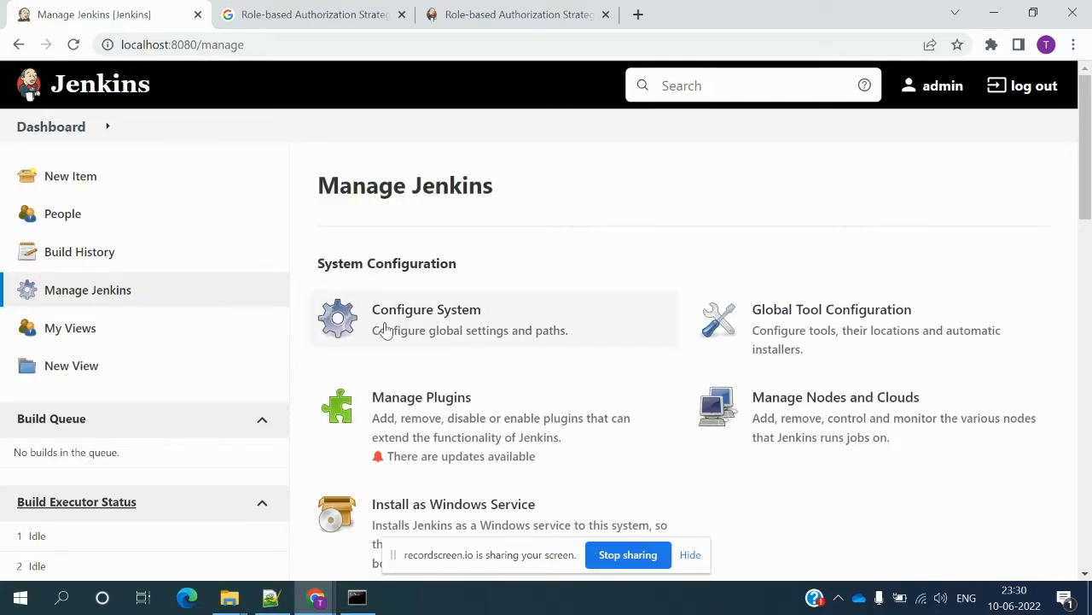
key(alt+Tab)
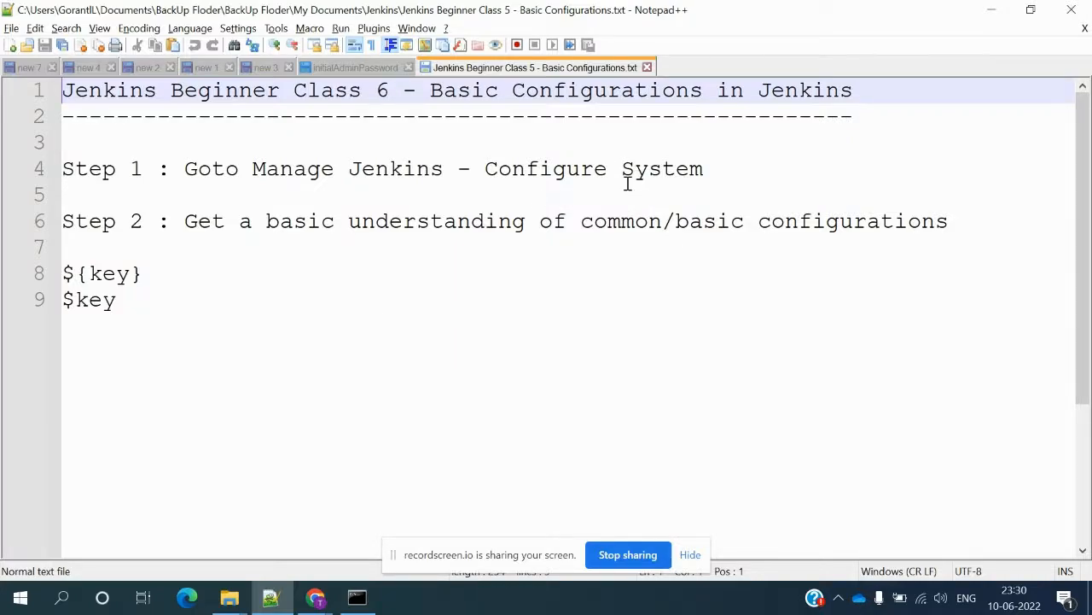
key(alt+Tab)
click(393, 330)
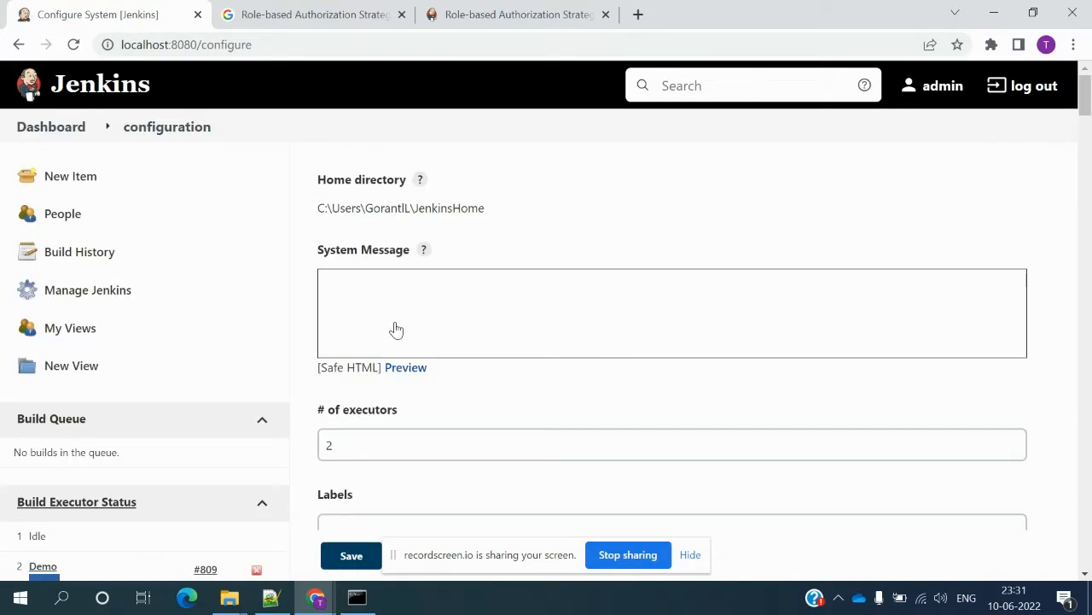
- Select the Jenkins home directory path, then bring the Jenkins cli folder in File Explorer forward
drag(500, 212, 319, 207)
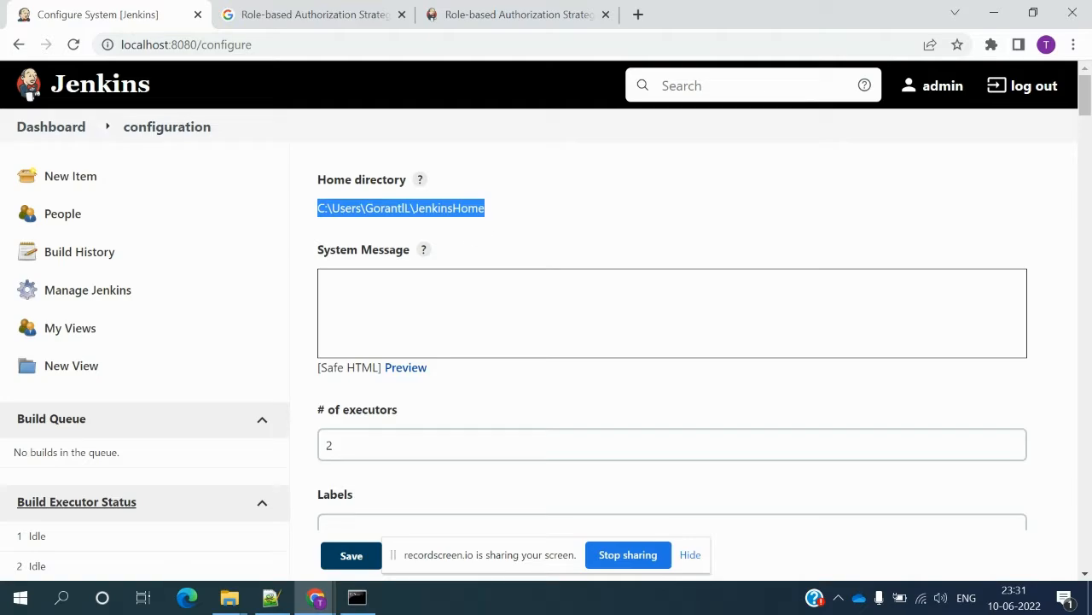
click(239, 597)
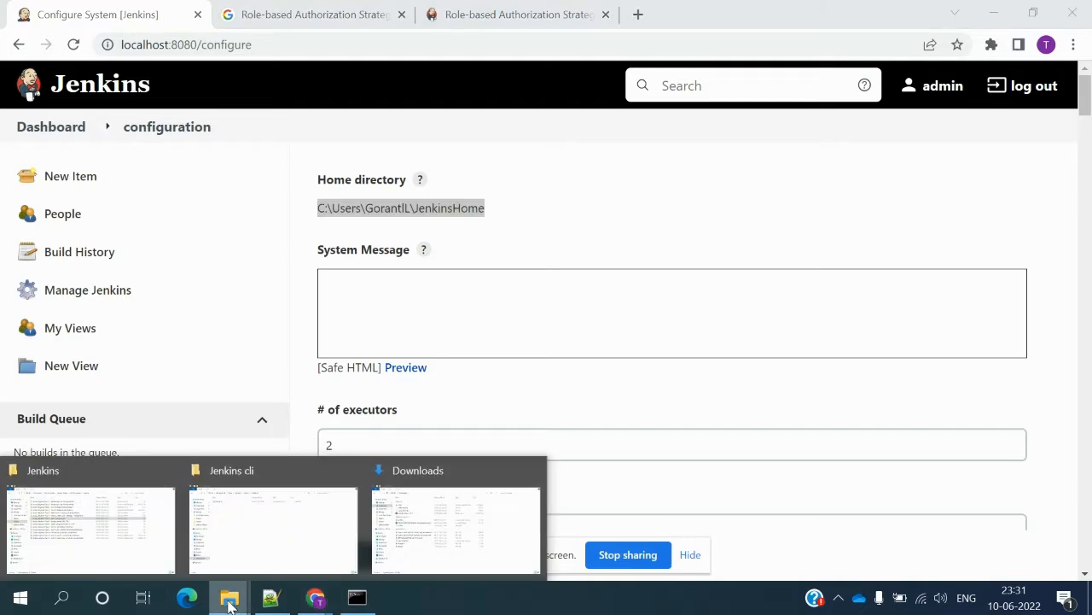
click(281, 549)
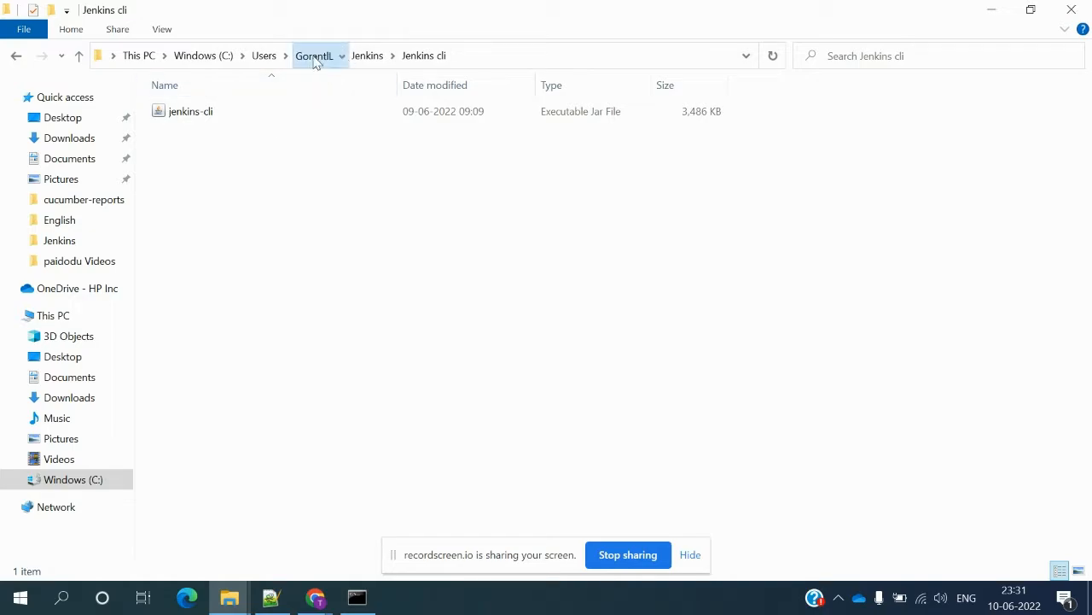
- Browse into the JenkinsHome folder, opening its logs and then jobs subfolders
click(314, 55)
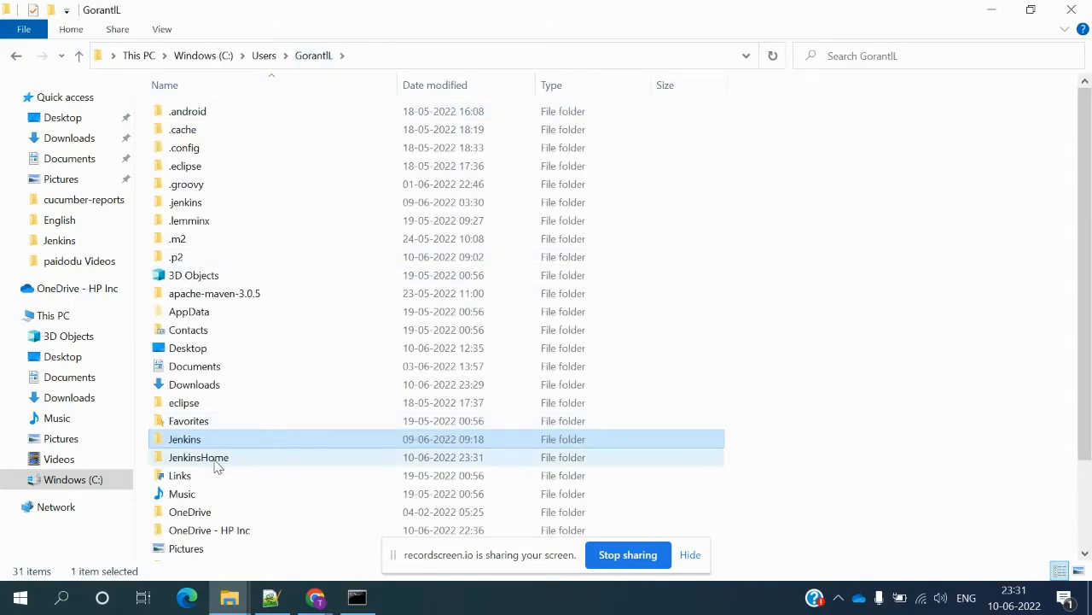
double_click(214, 461)
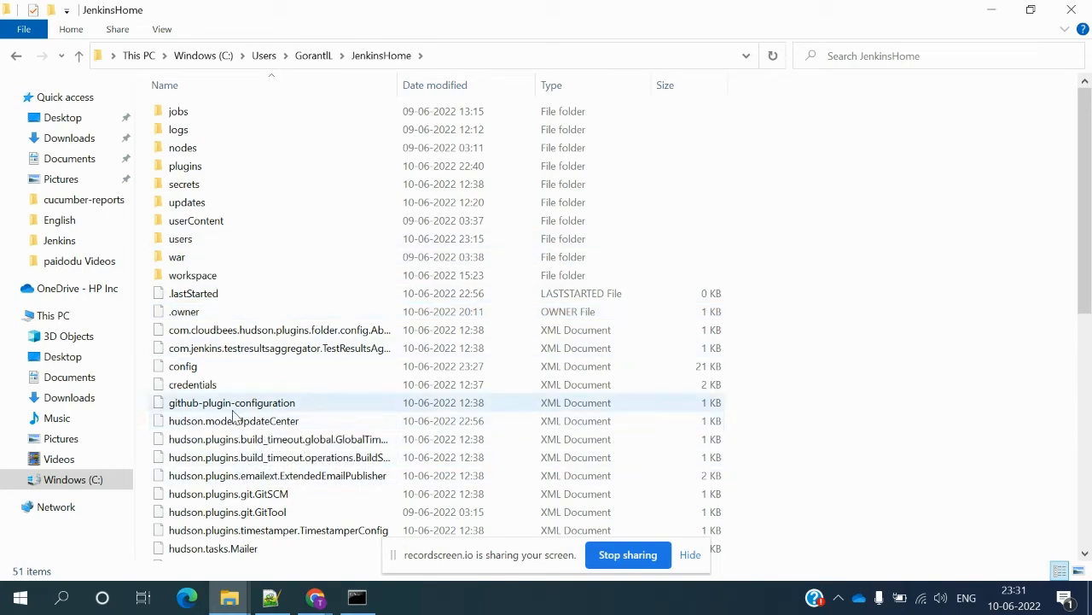
double_click(198, 129)
key(alt+Left)
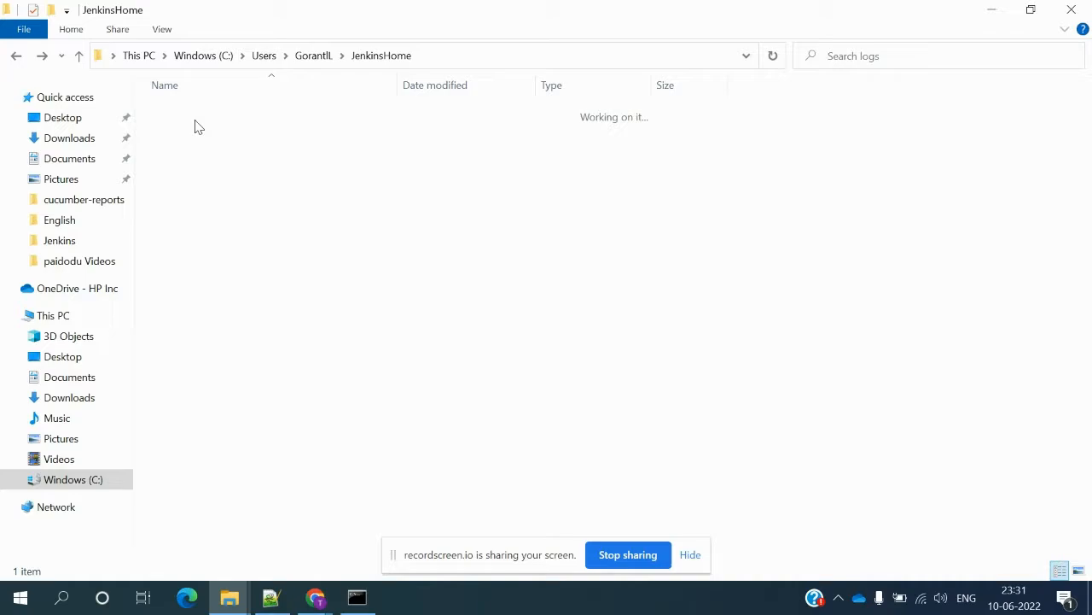
double_click(195, 118)
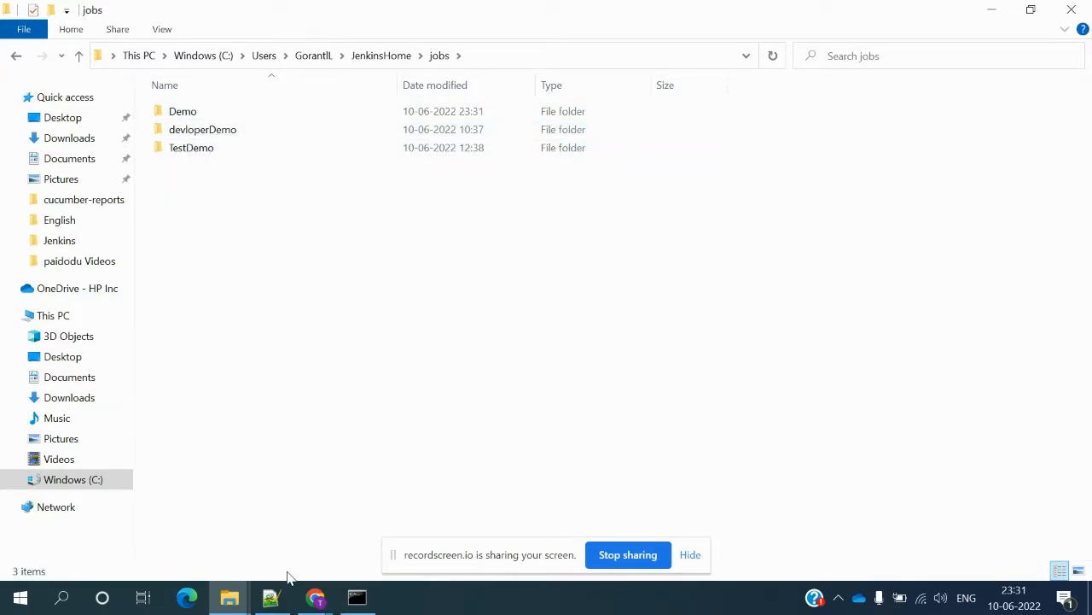
- Compare the jobs folder with the job list on the Jenkins dashboard
mouse_move(315, 597)
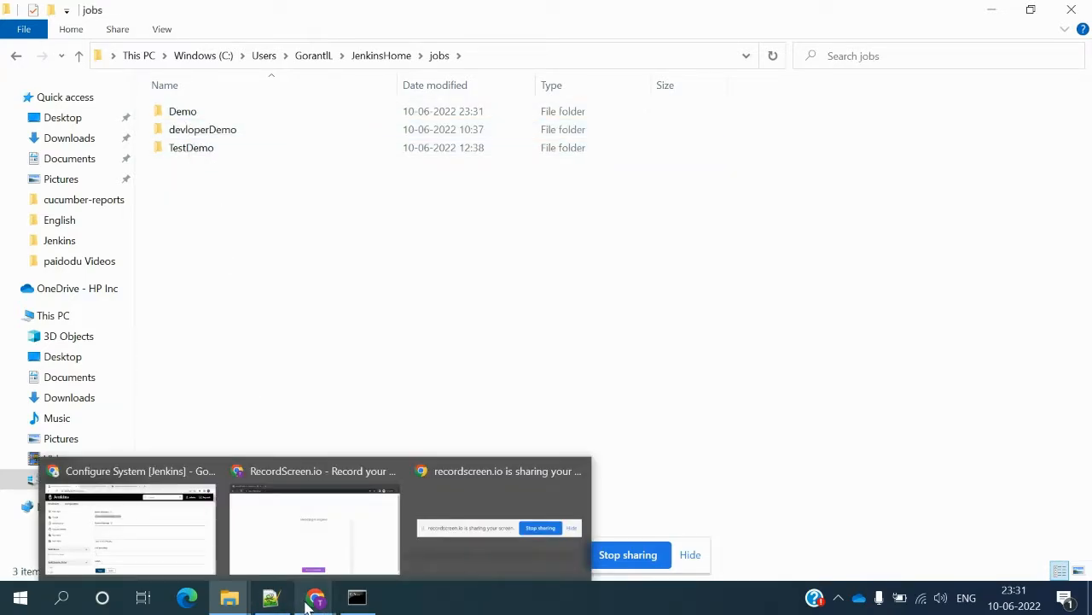
click(204, 540)
click(69, 136)
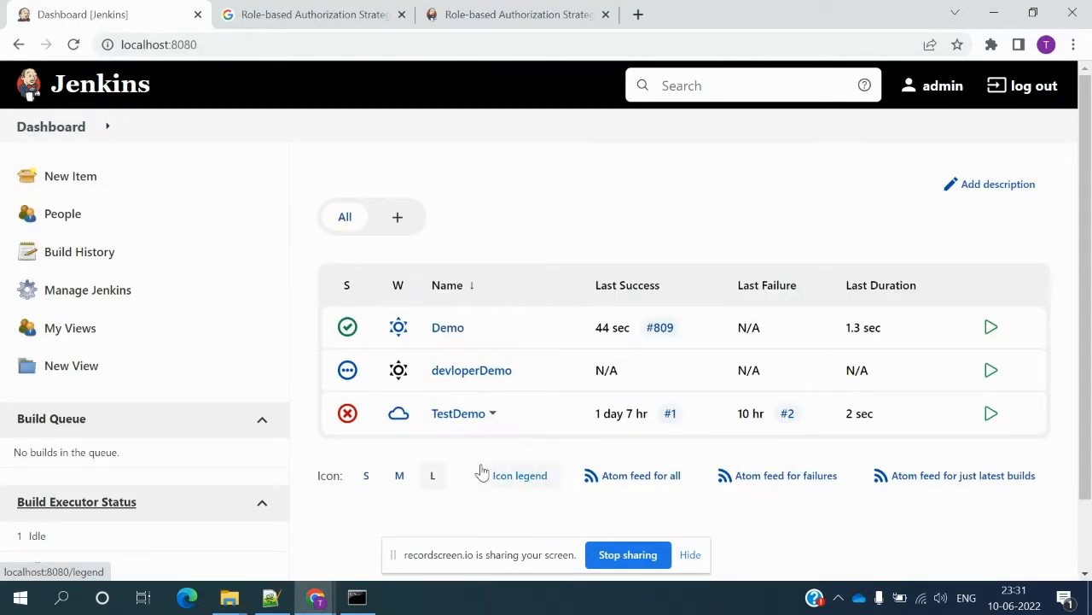
key(alt+Tab)
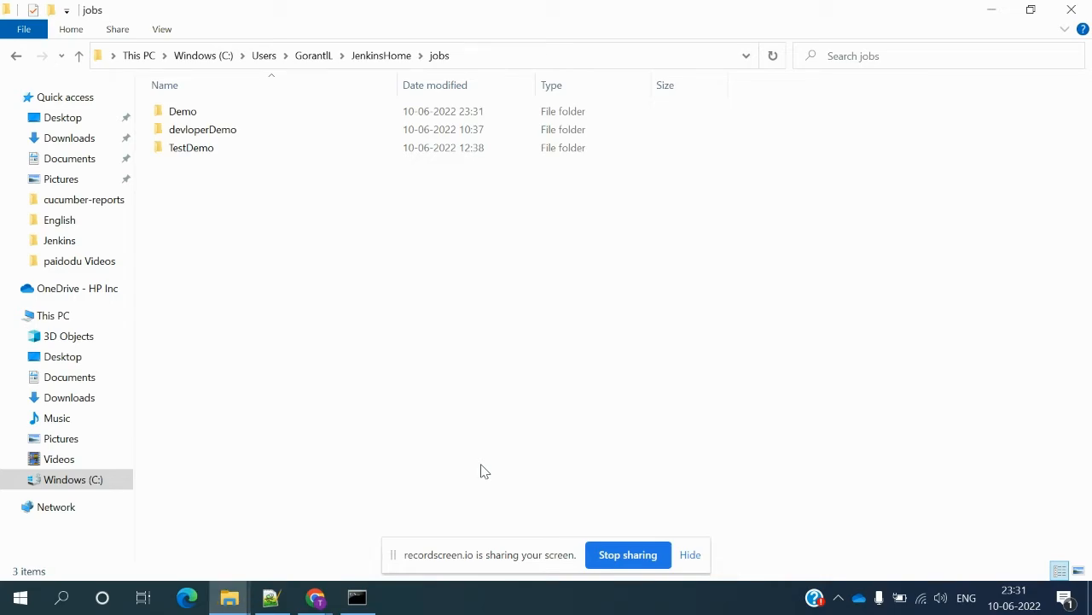
- Open the secrets and war subfolders of JenkinsHome, then return to the Jenkins dashboard
key(alt+Up)
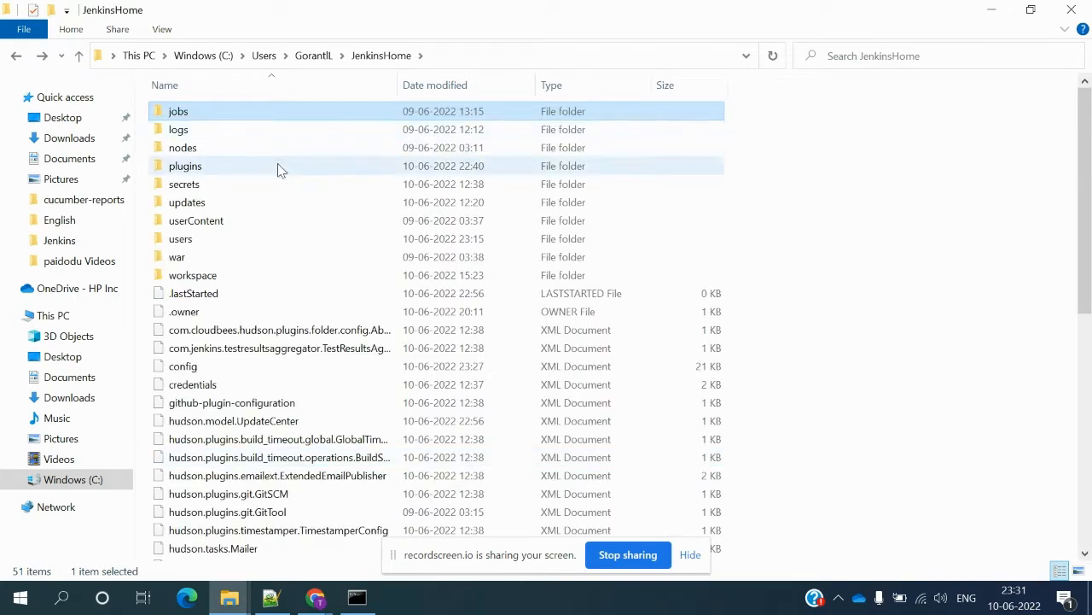
double_click(237, 186)
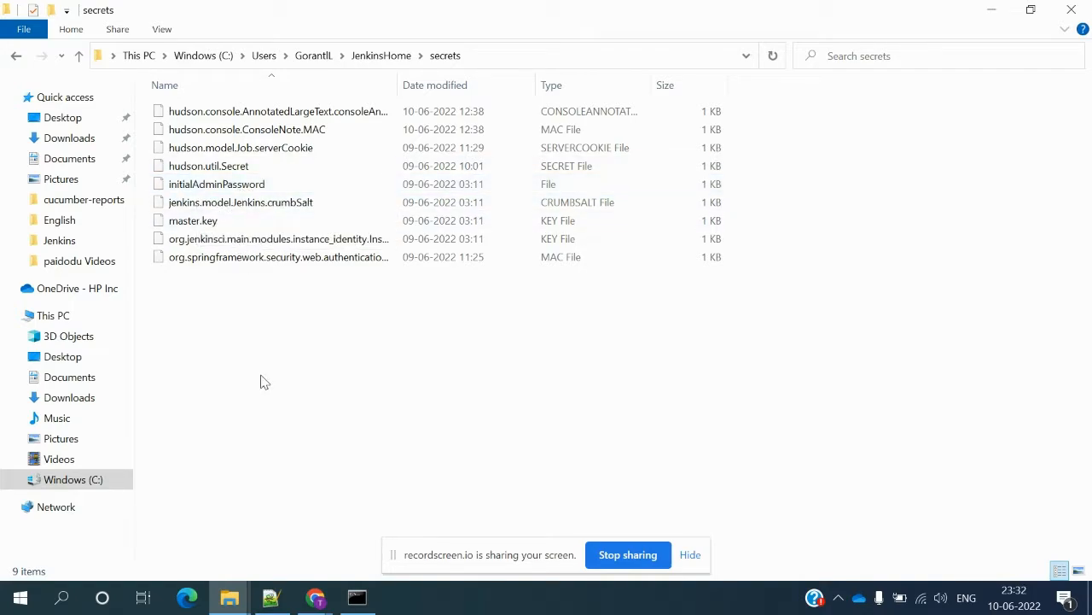
key(alt+Up)
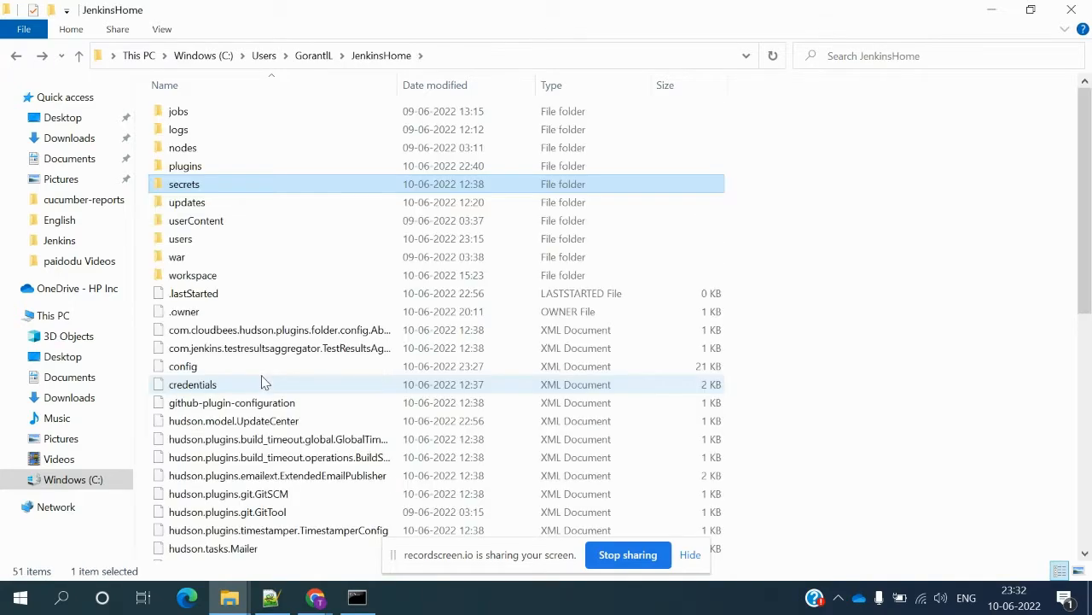
double_click(203, 256)
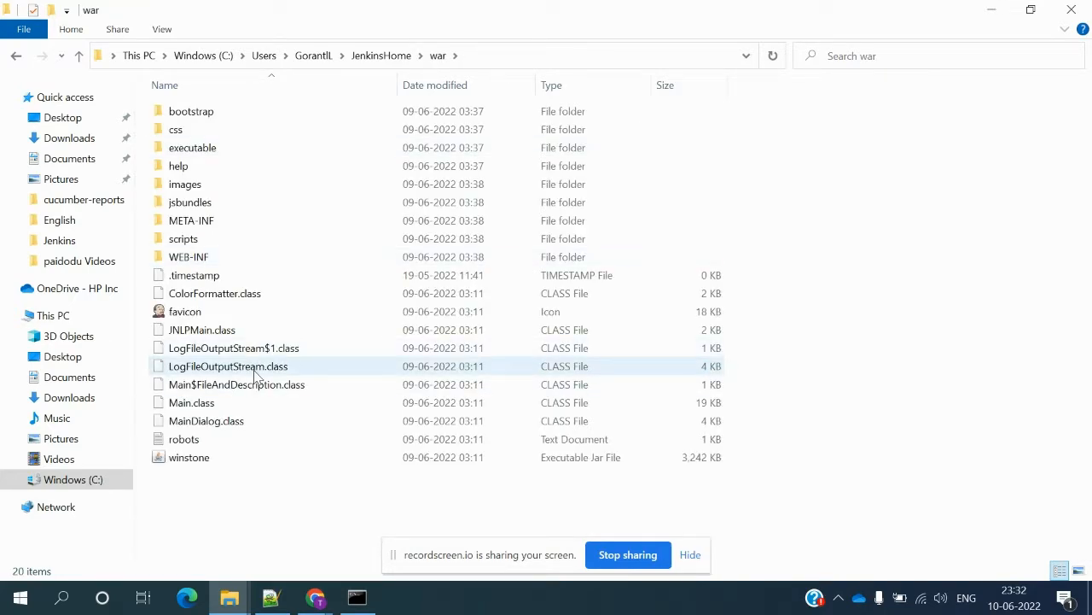
key(alt+Left)
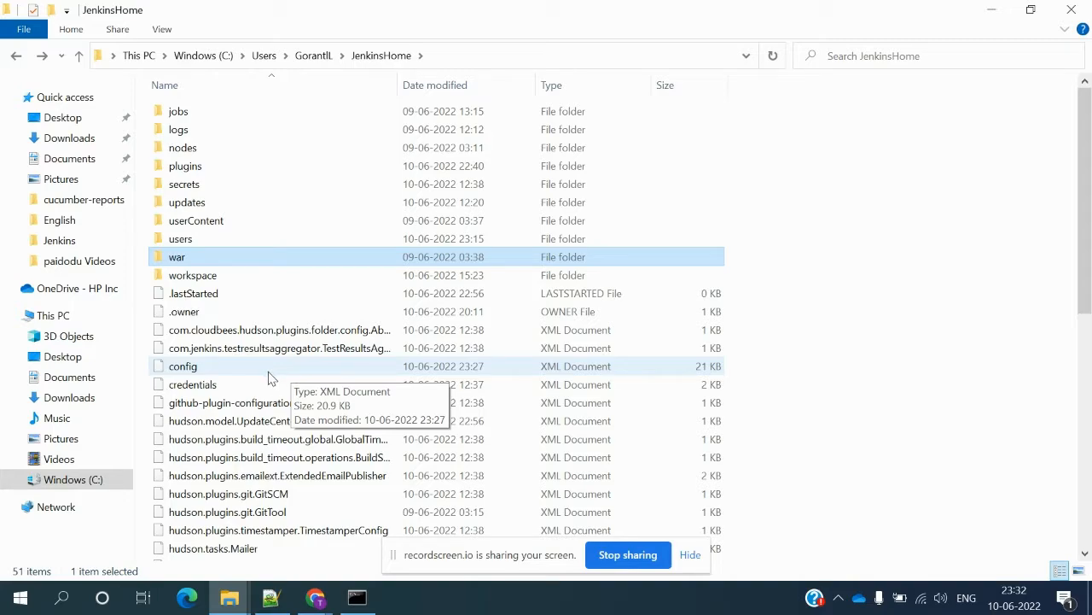
key(alt+Tab)
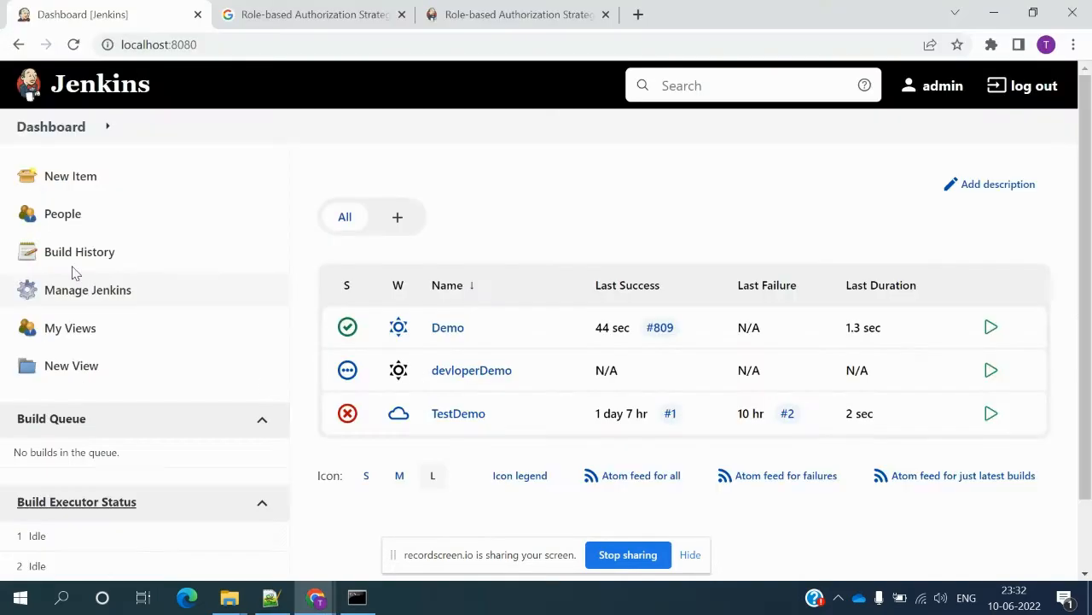
- Set the System Message to '<h1>Welcome to Jenkins </h1>', preview it, then apply and save
click(85, 292)
click(432, 311)
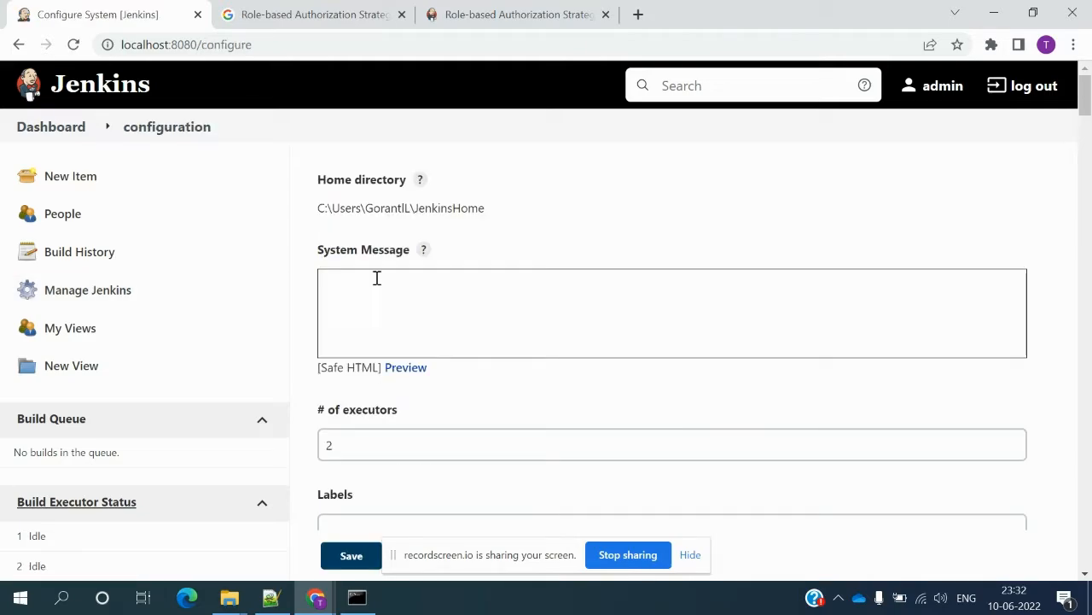
click(423, 252)
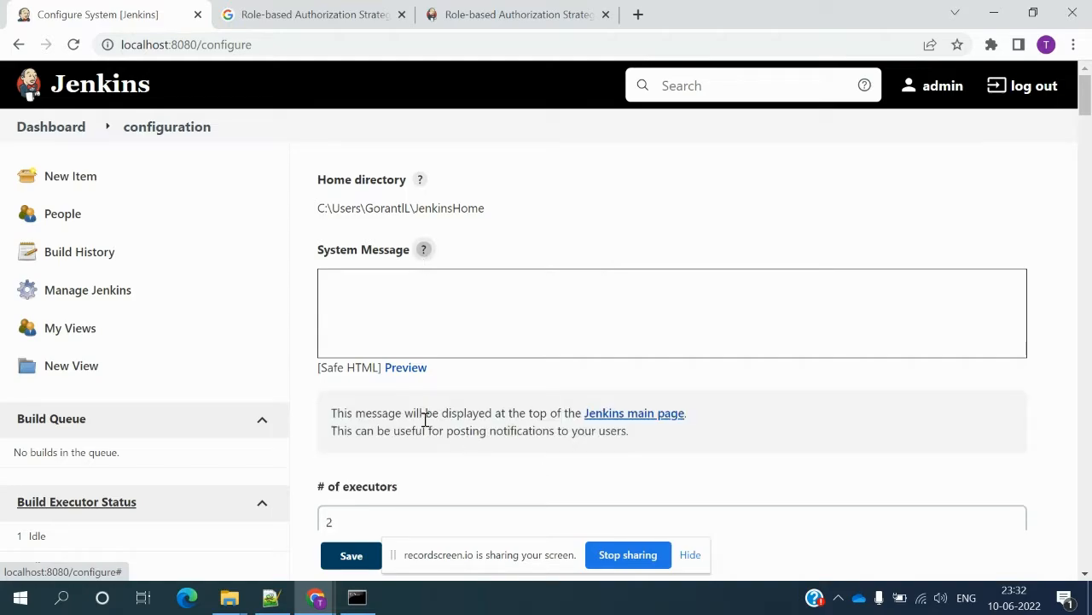
click(395, 311)
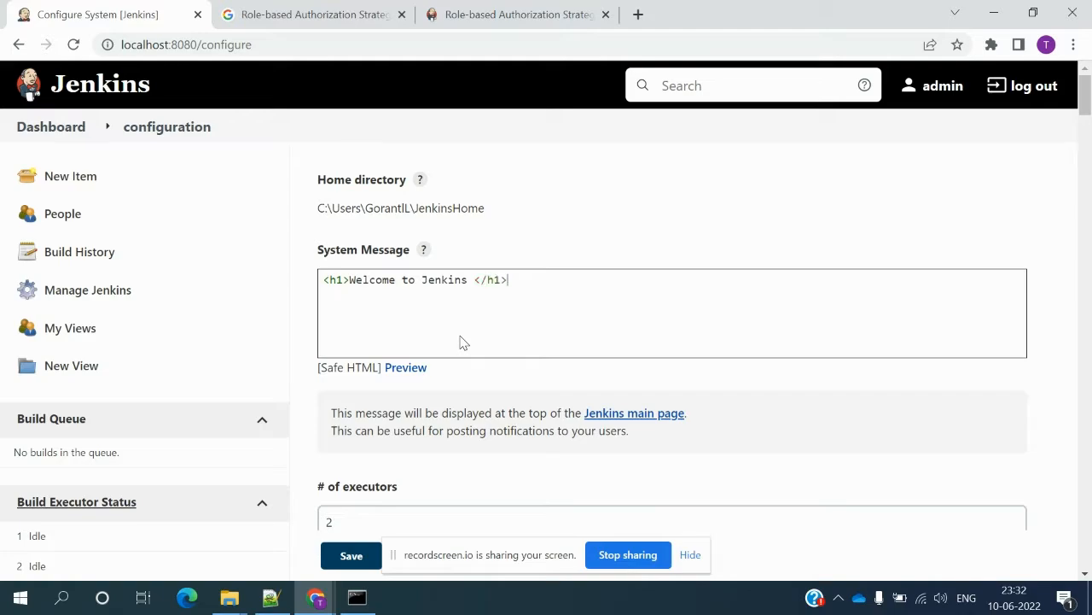
click(402, 374)
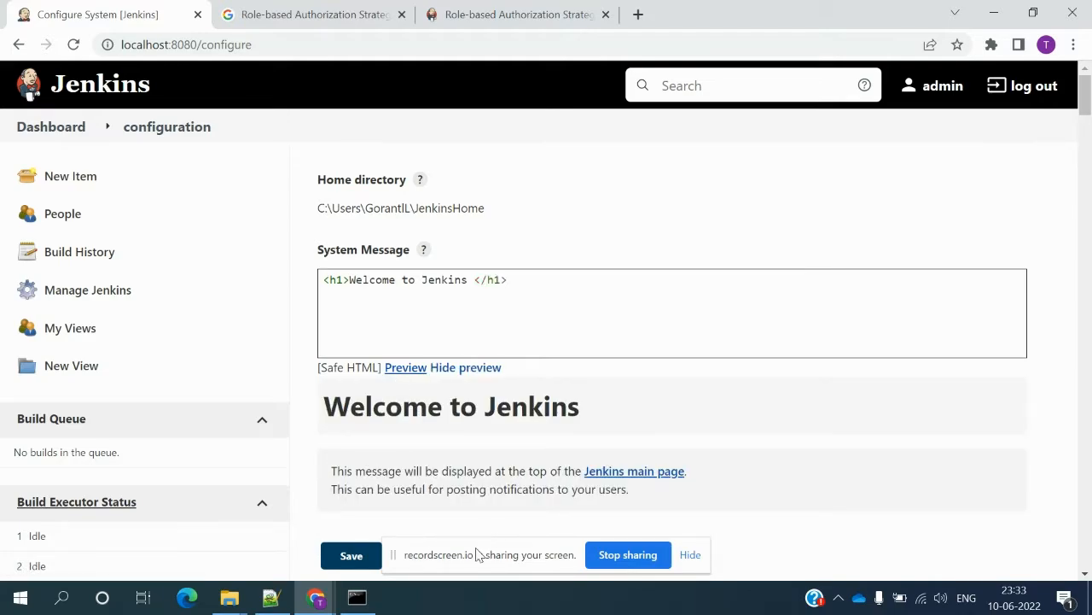
drag(471, 561, 685, 564)
click(431, 563)
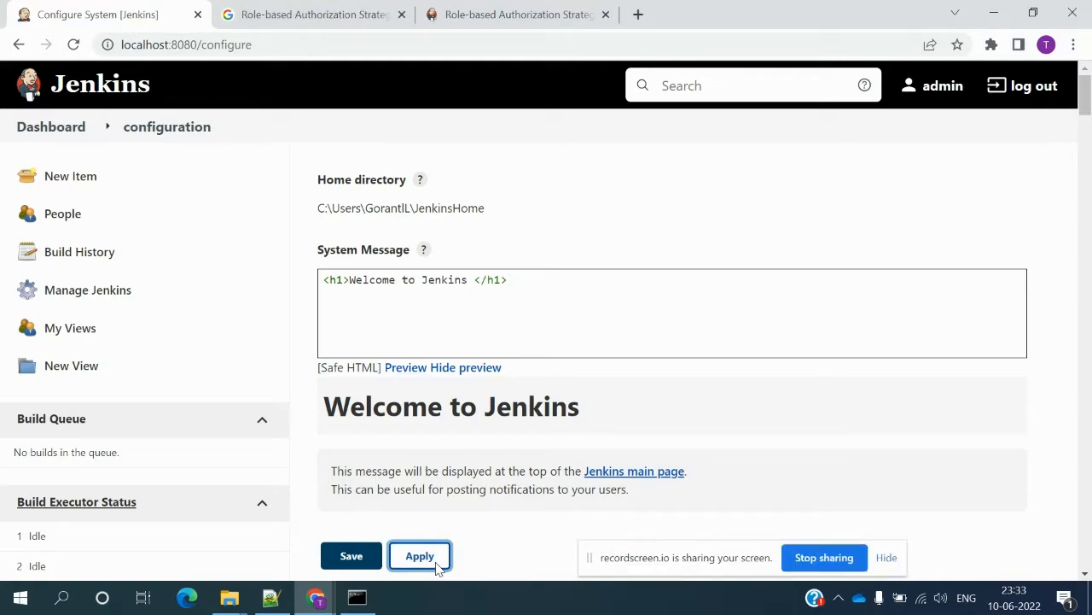
click(351, 559)
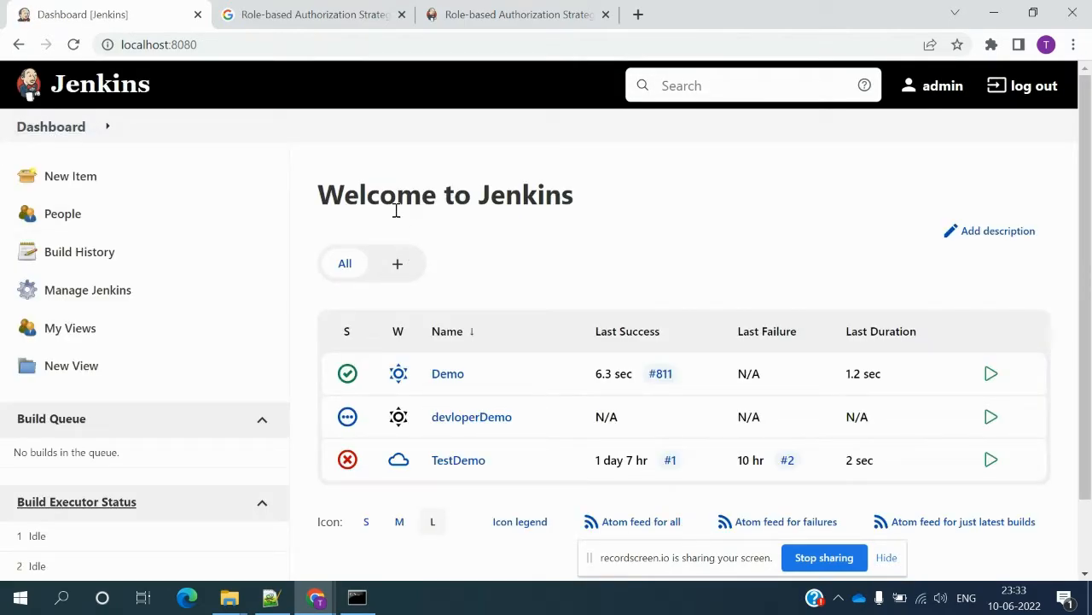
- Reopen Configure System and select the # of executors and Labels settings
click(98, 290)
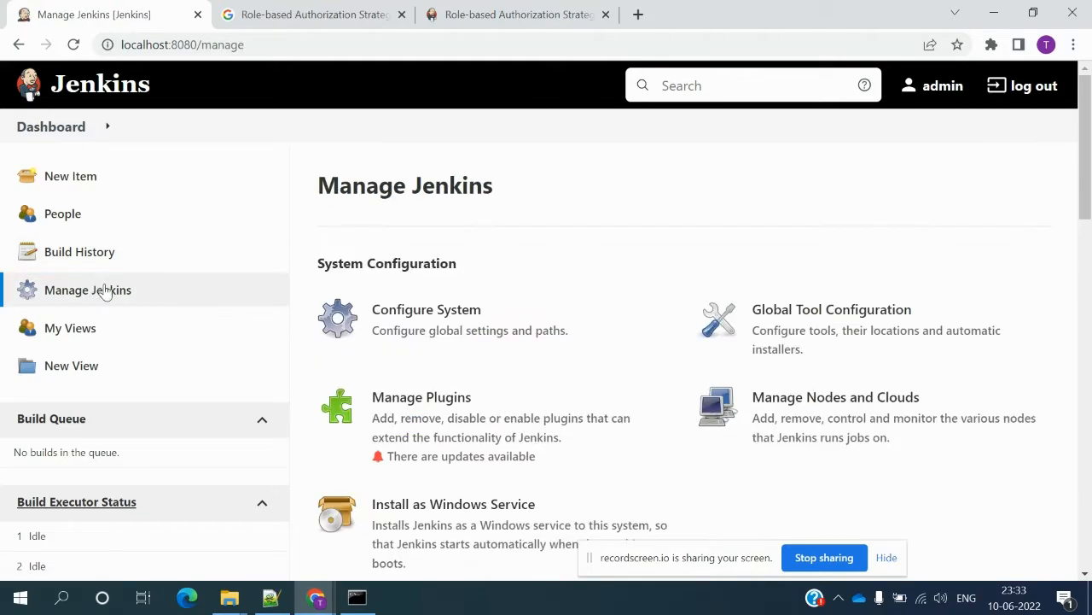
click(430, 323)
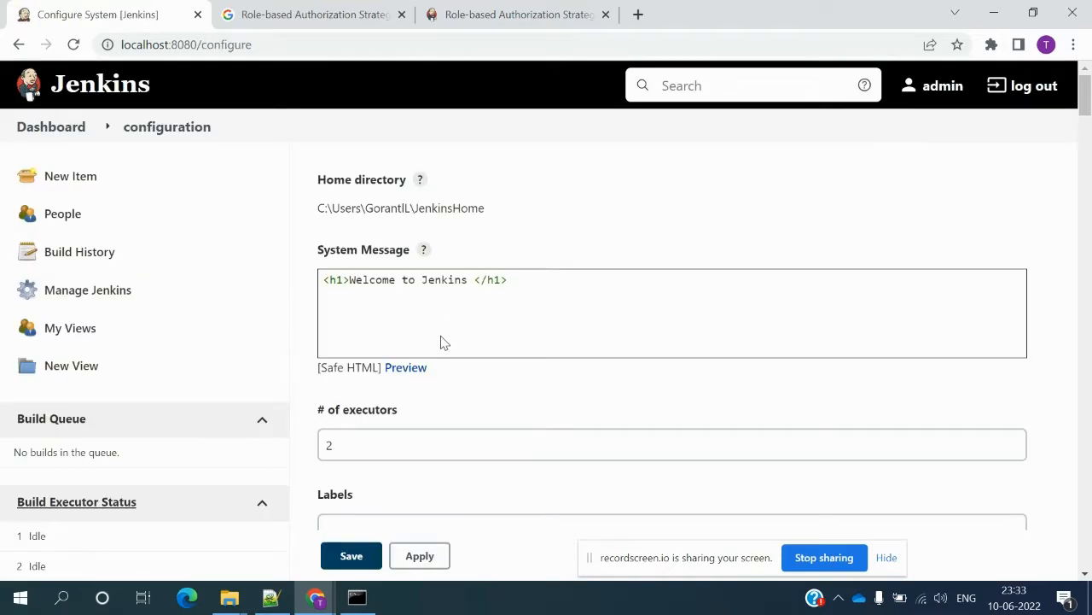
scroll(452, 396, down, 5)
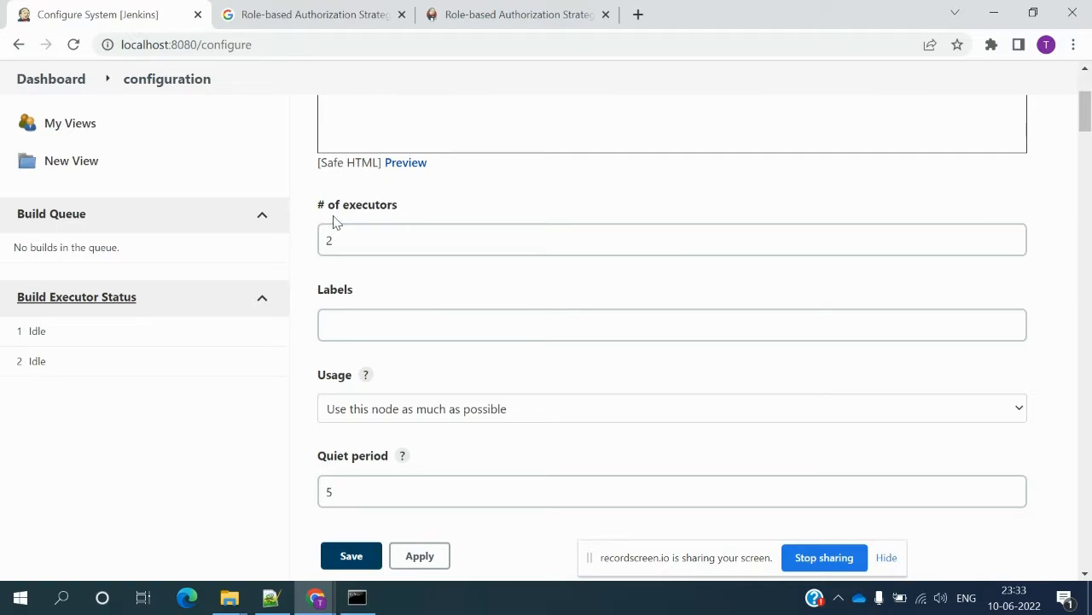
click(389, 241)
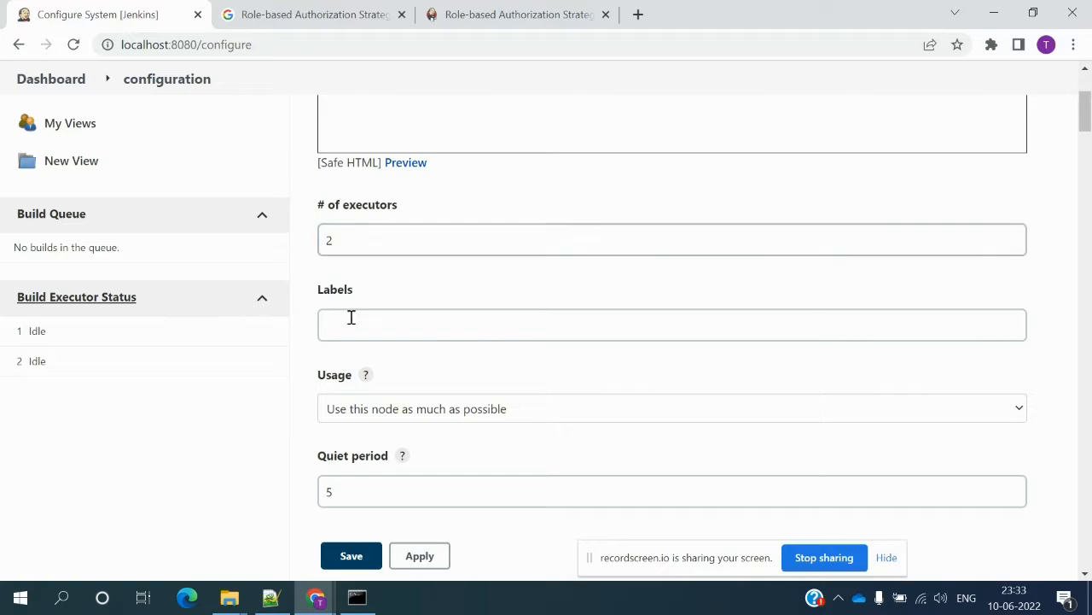
double_click(336, 290)
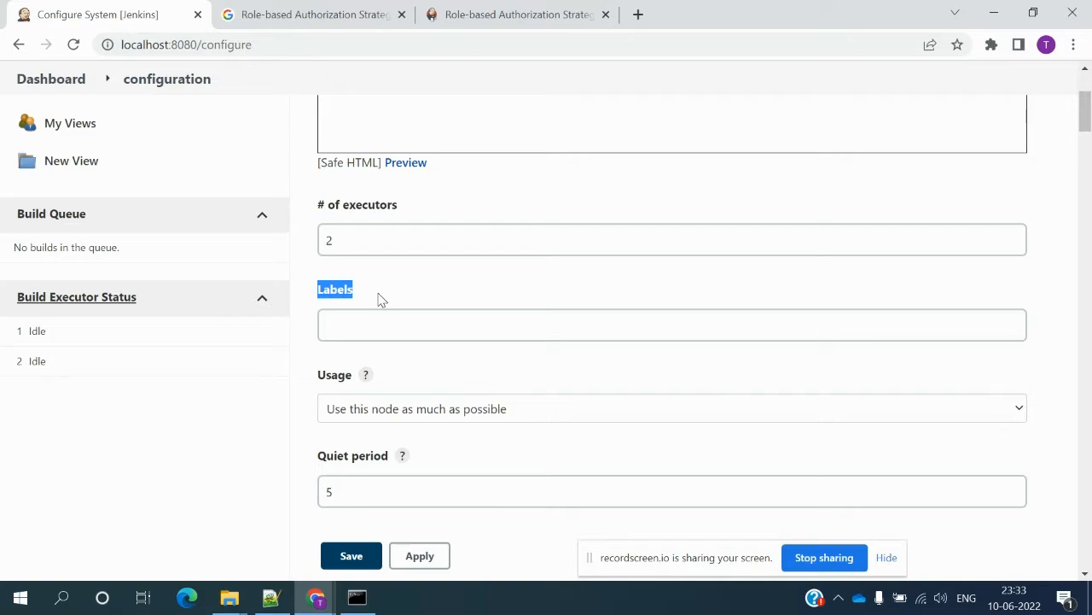
click(453, 330)
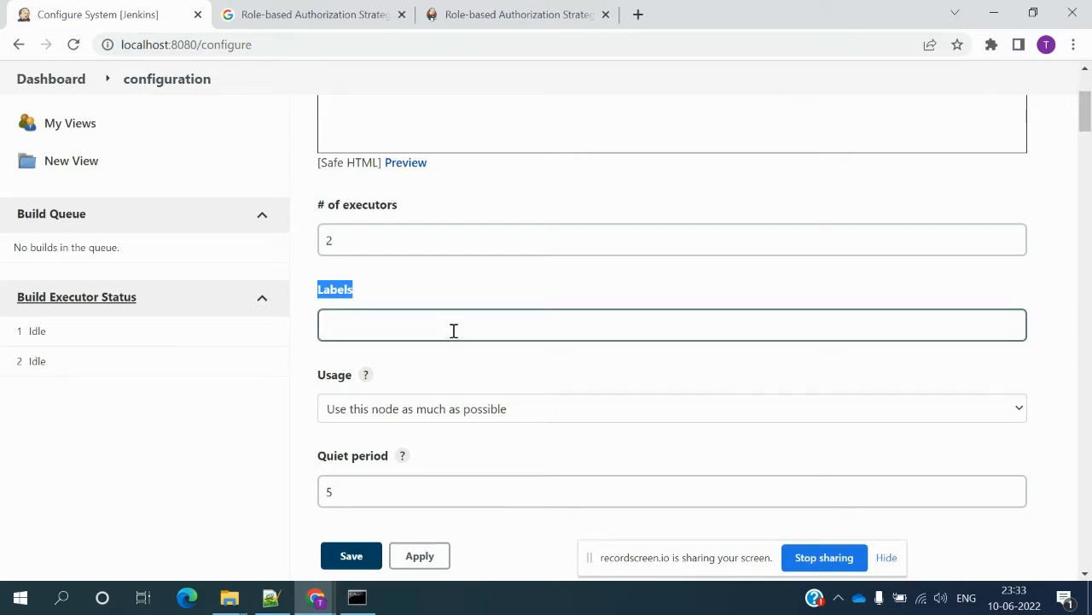
- Check the Notepad++ class notes for the ${key} and $key lines
key(alt+Tab)
key(alt+Tab)
key(alt+Tab)
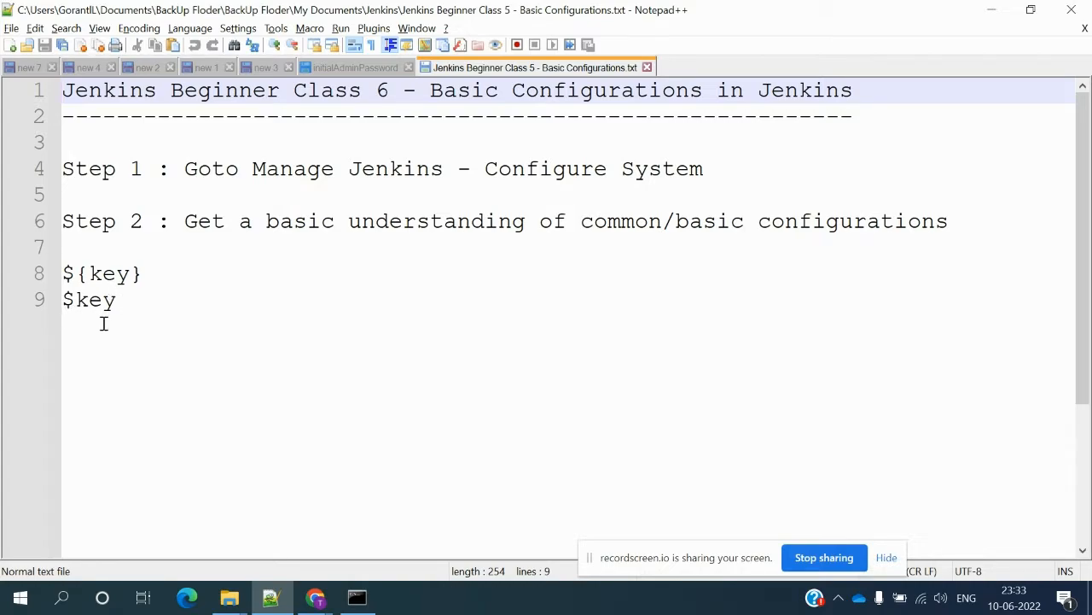
key(alt+Tab)
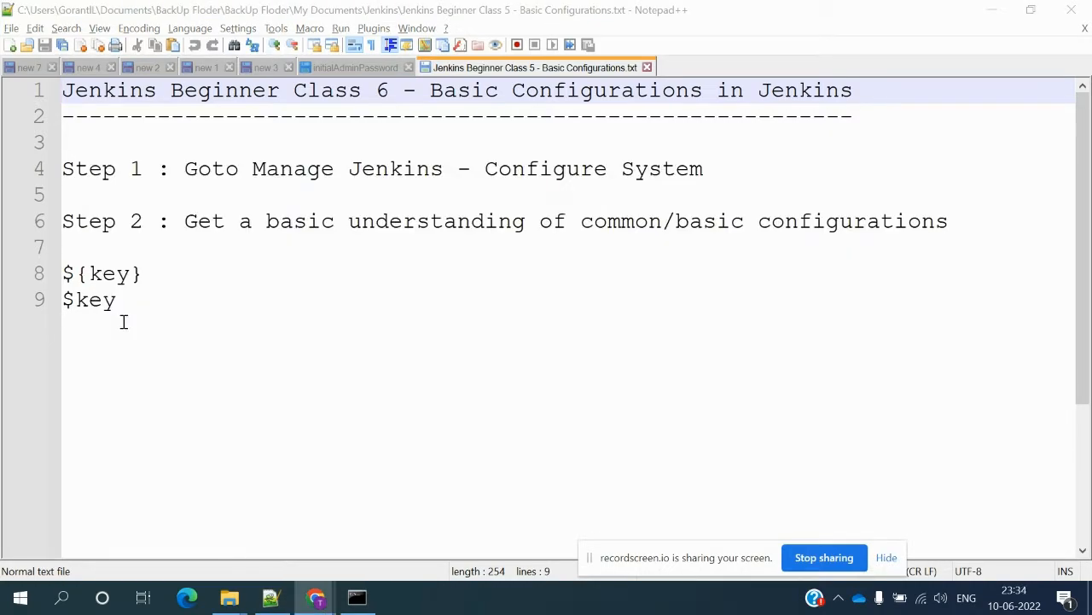
key(alt+Tab)
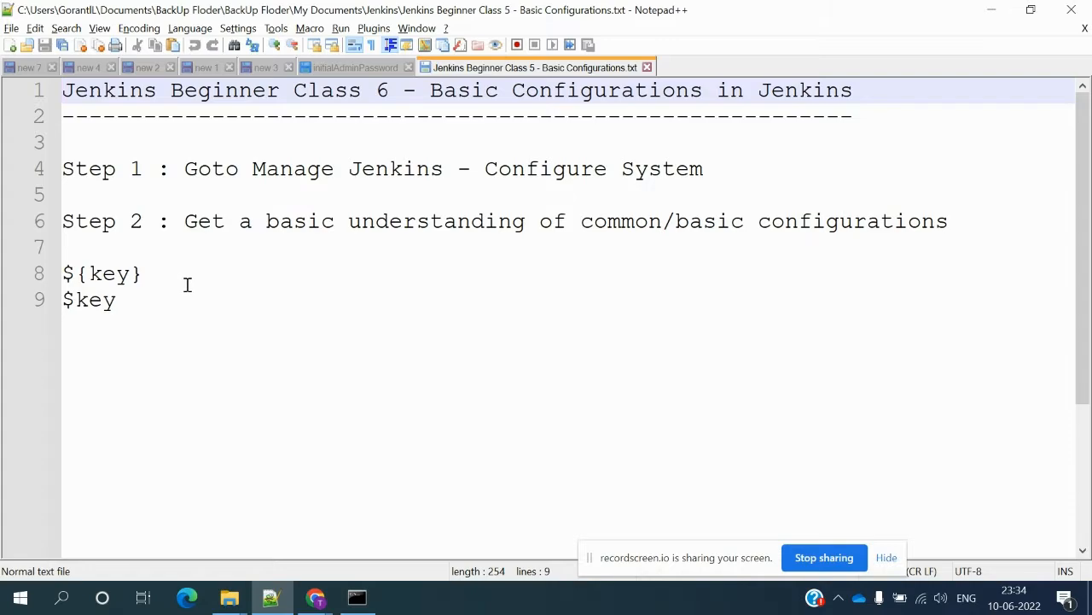
key(alt+Tab)
key(alt+Tab)
- Review the Usage help and dropdown, keeping 'Use this node as much as possible'
click(357, 329)
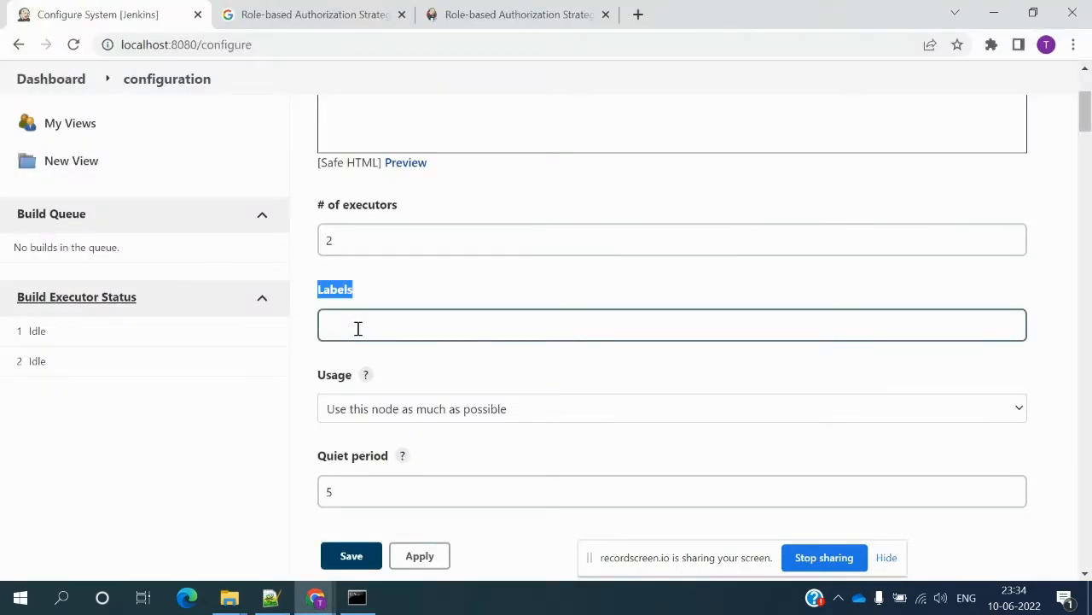
click(367, 377)
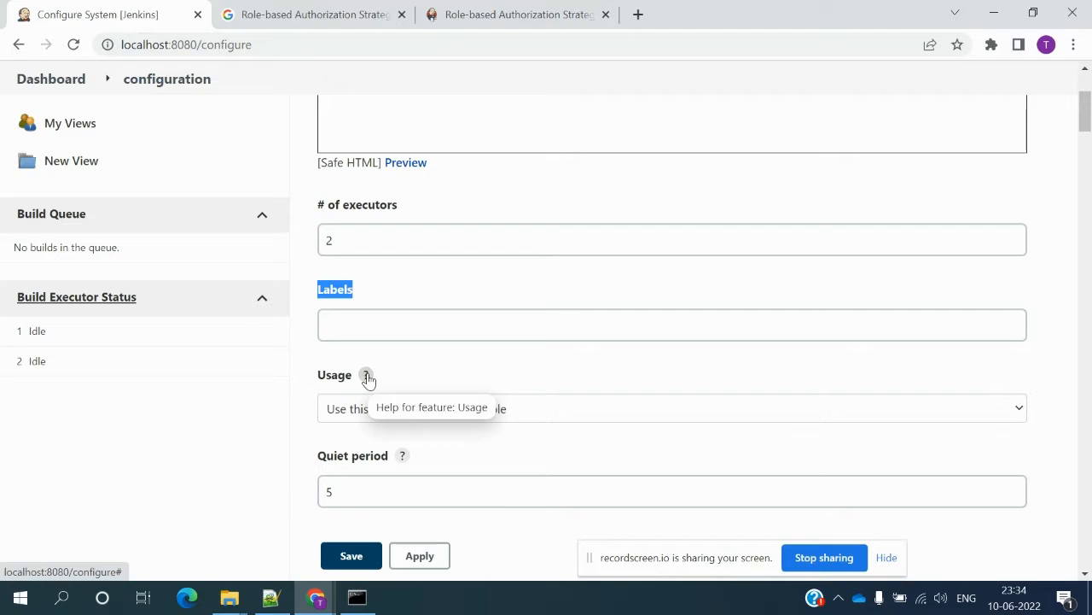
click(367, 377)
click(316, 465)
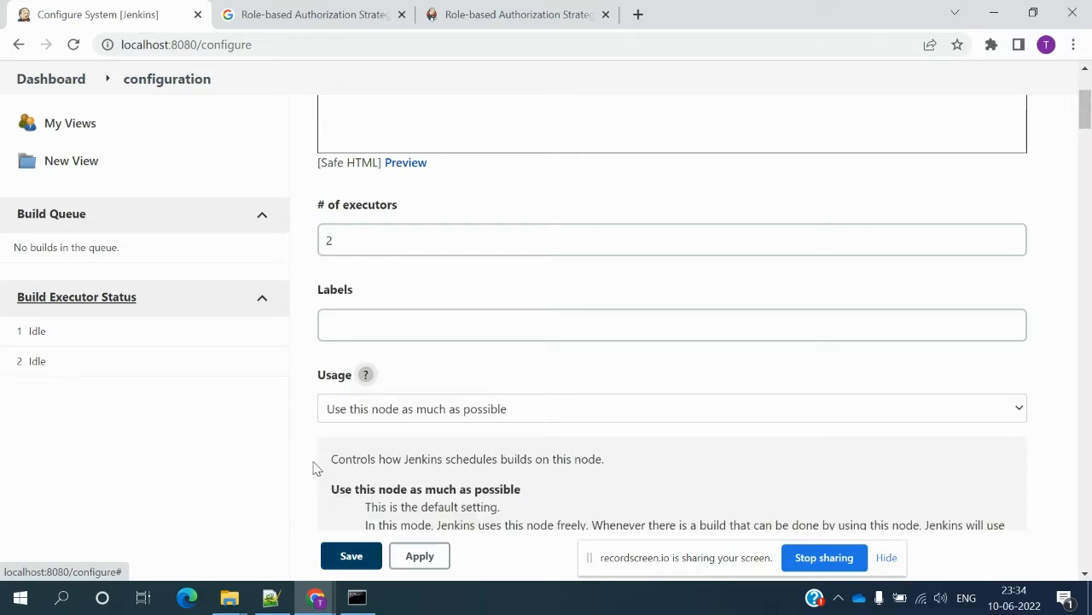
scroll(314, 467, down, 2)
scroll(315, 468, down, 4)
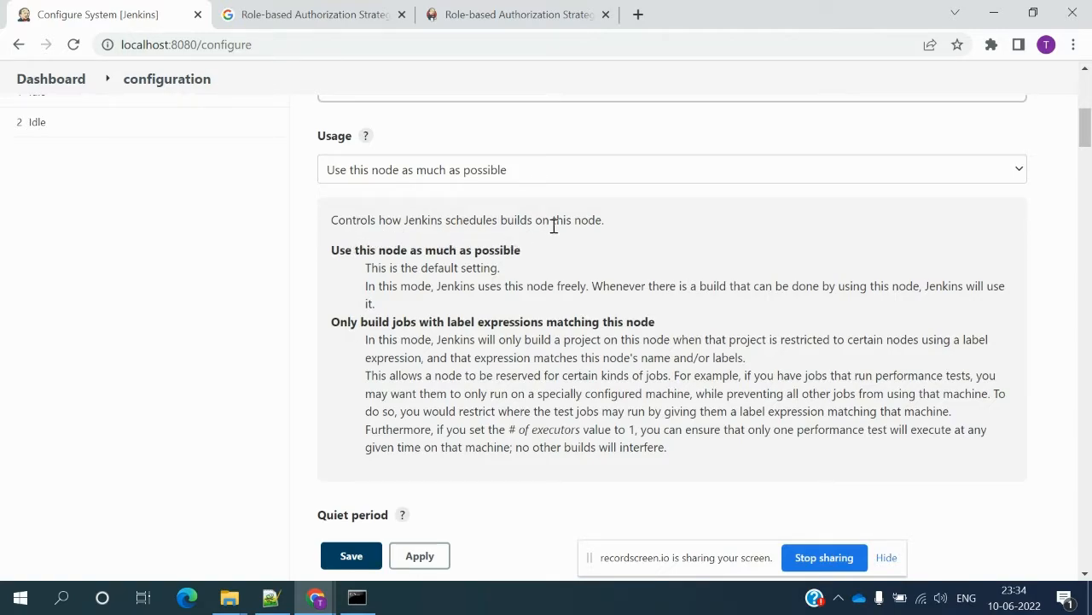
click(1028, 176)
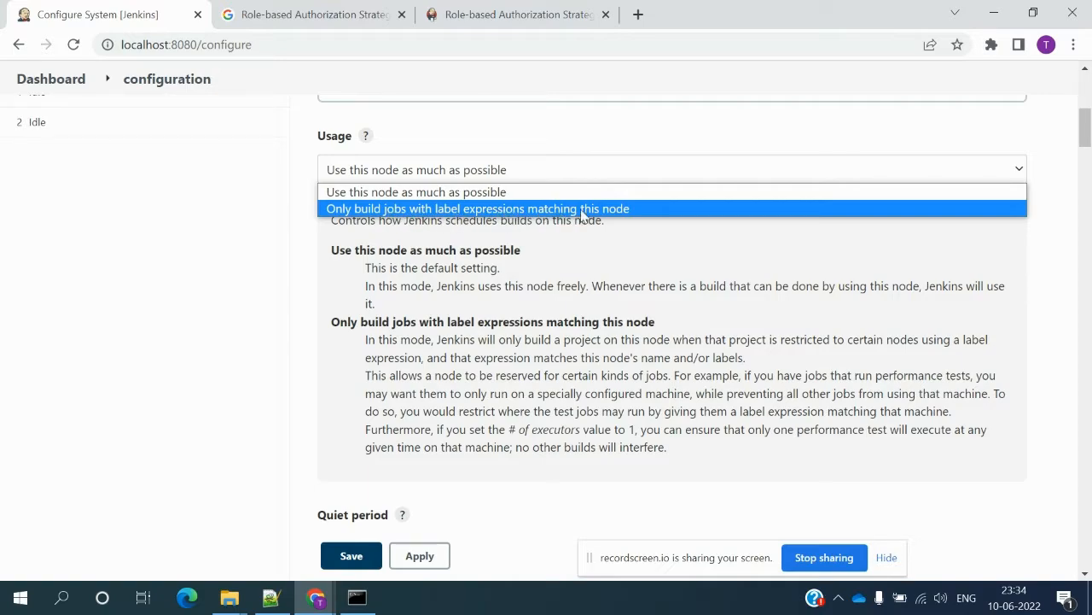
click(376, 167)
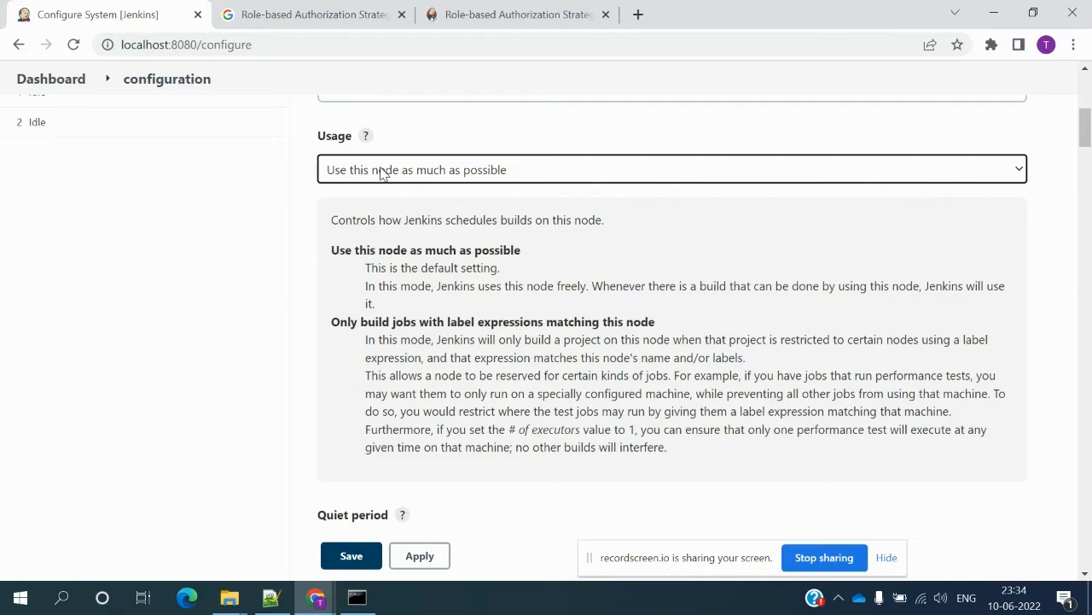
scroll(429, 148, up, 1)
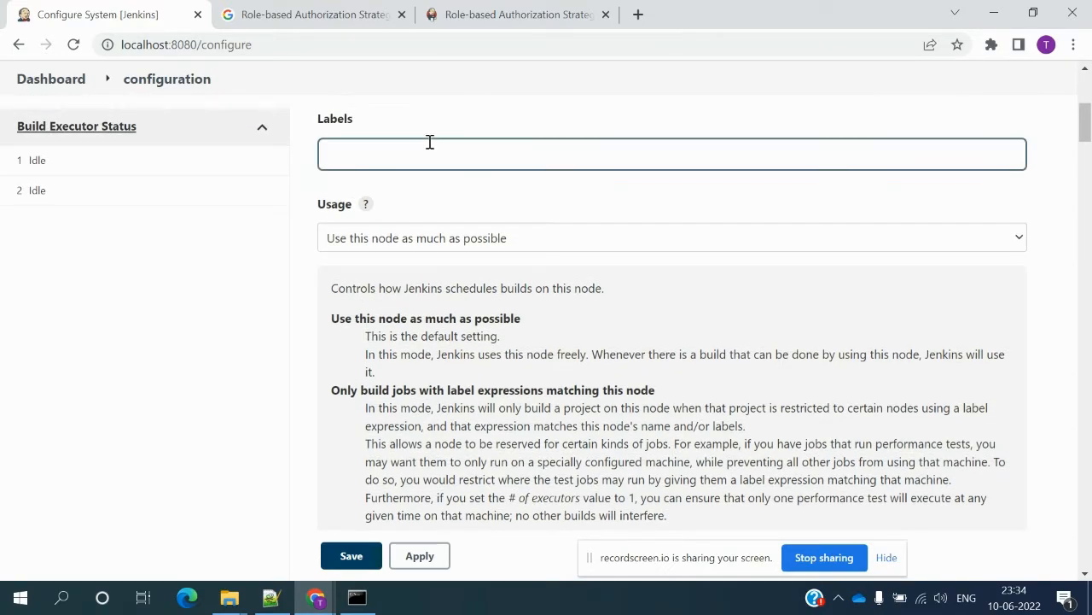
click(408, 242)
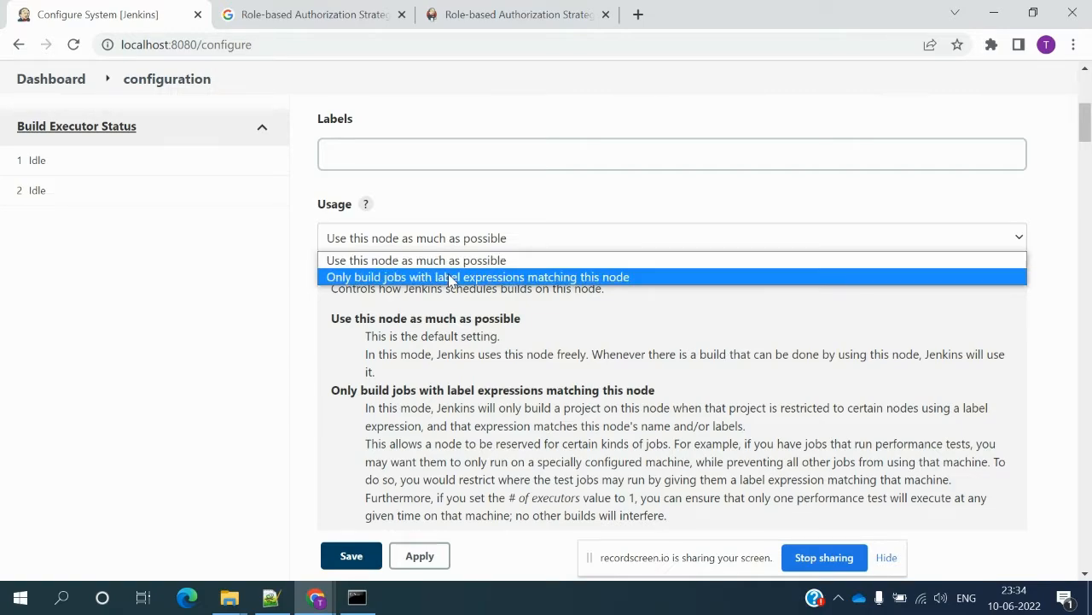
click(447, 217)
- Enter $key in the Labels field and hide the Usage help
click(391, 161)
text($)
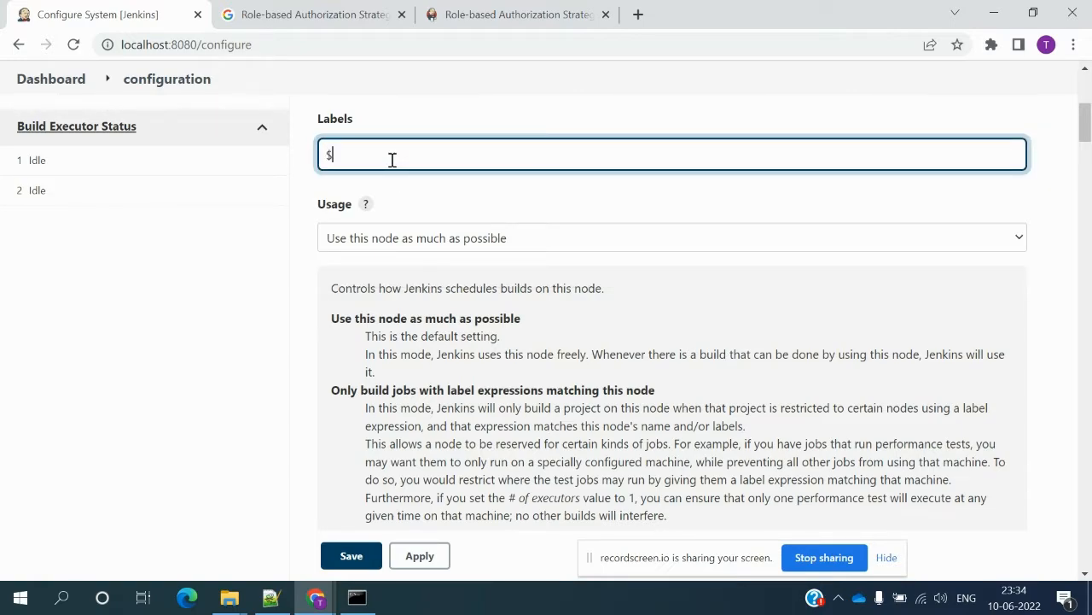
text(key)
click(367, 208)
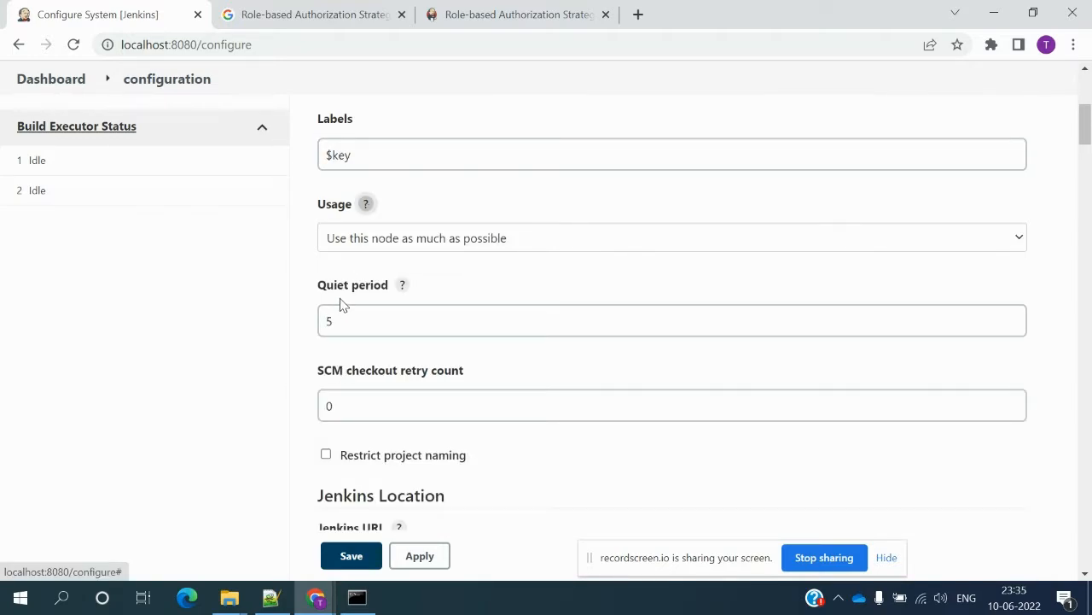
- Read the Quiet period help, then tick Restrict project naming with the Default naming strategy
click(402, 287)
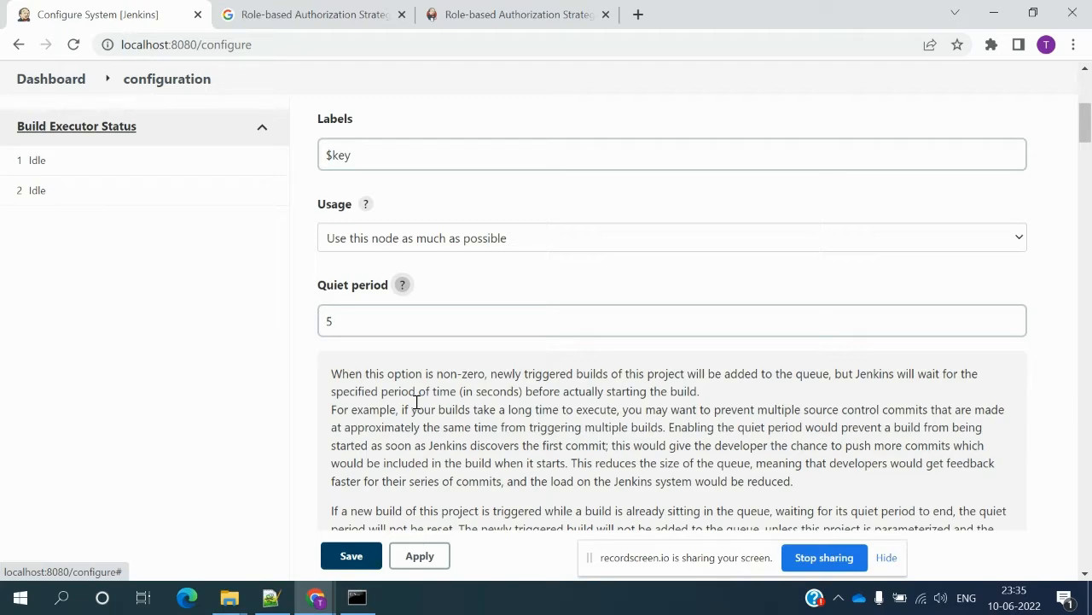
click(406, 293)
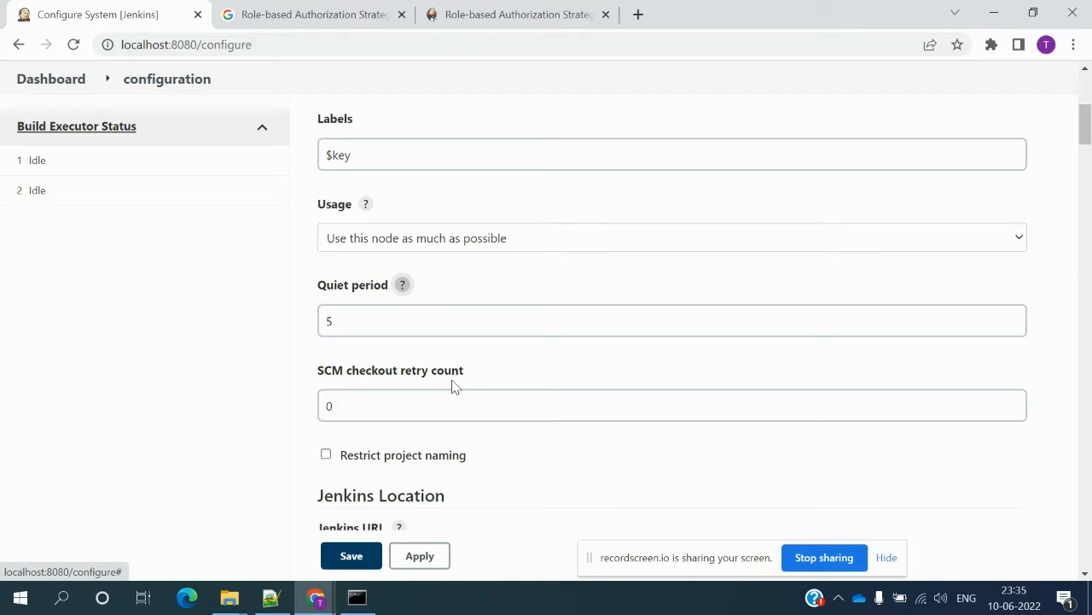
click(380, 453)
scroll(383, 456, down, 1)
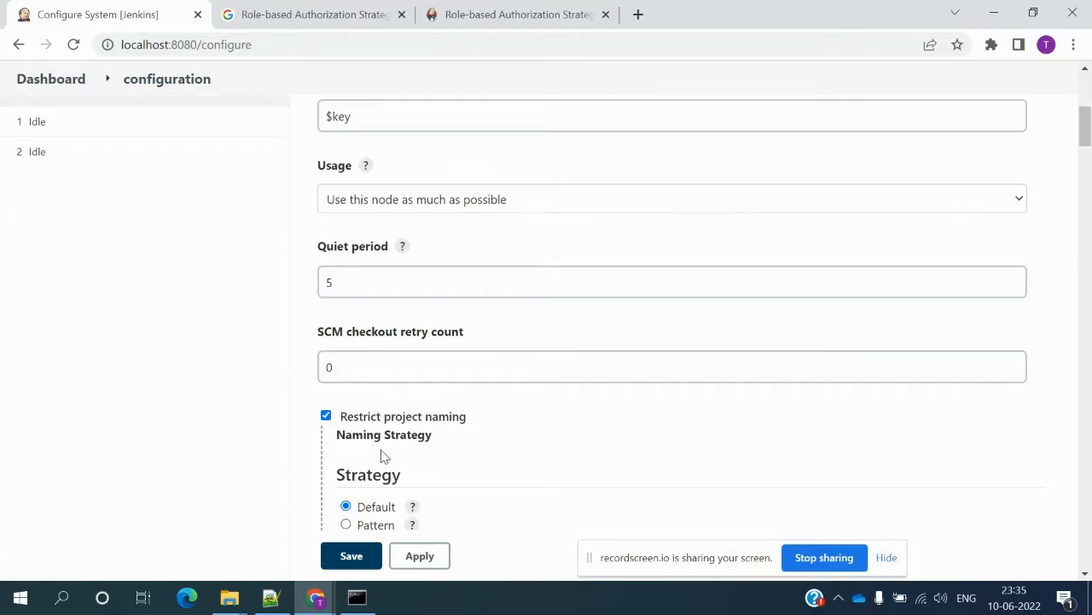
scroll(383, 457, down, 1)
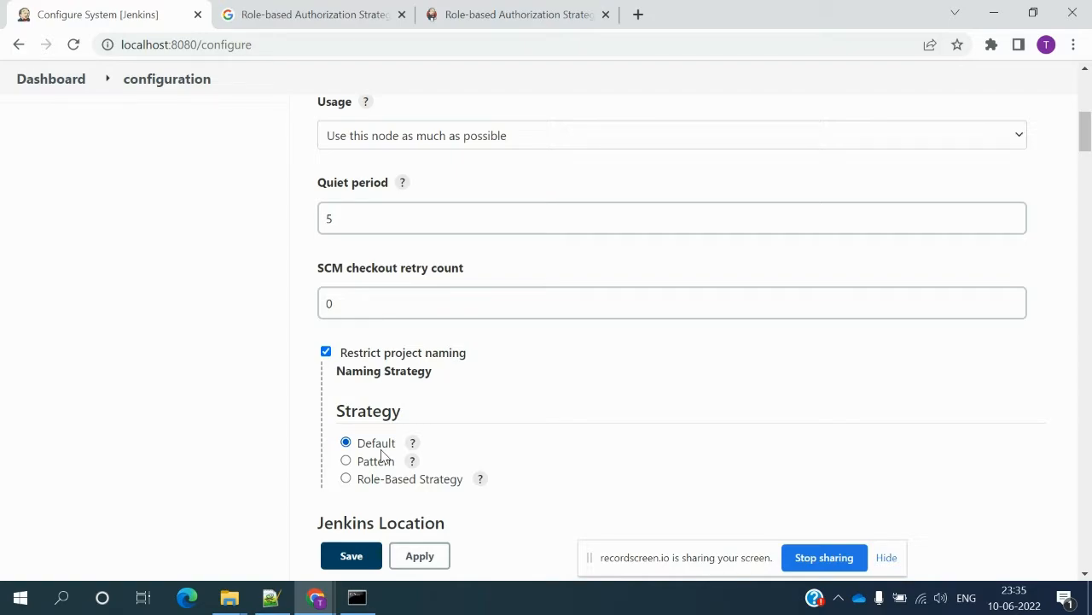
scroll(382, 455, up, 6)
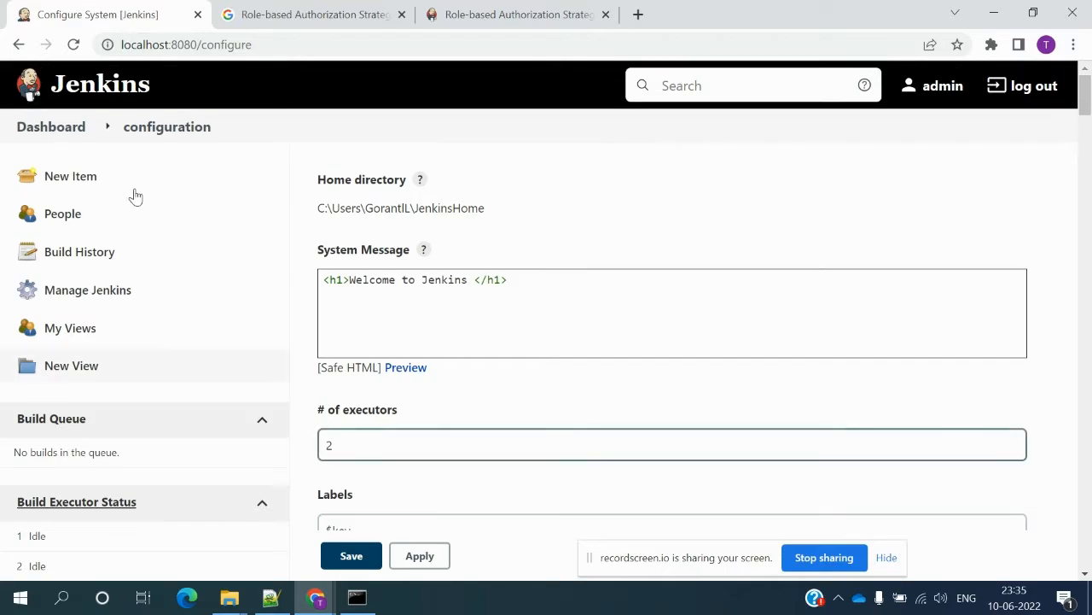
- Leave the config page unsaved and create a freestyle project named TestJob
click(68, 134)
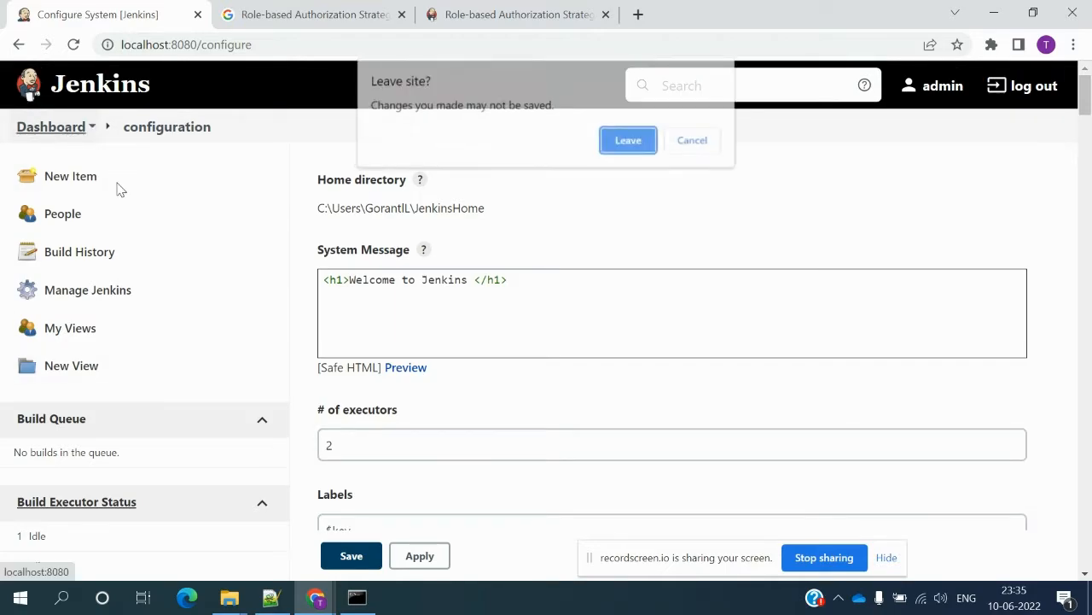
click(641, 144)
click(83, 181)
click(442, 336)
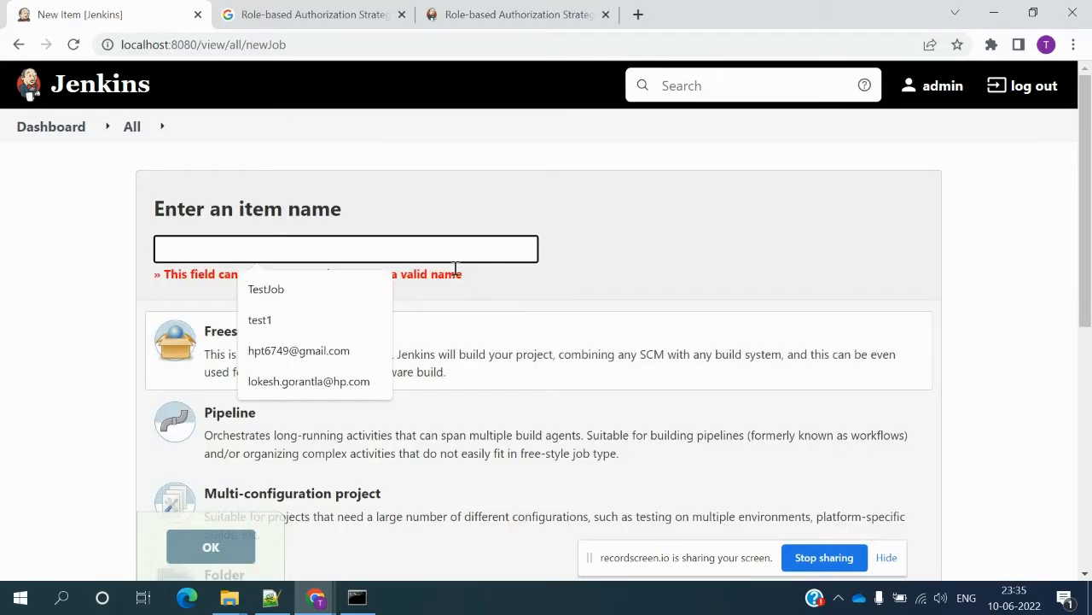
click(287, 302)
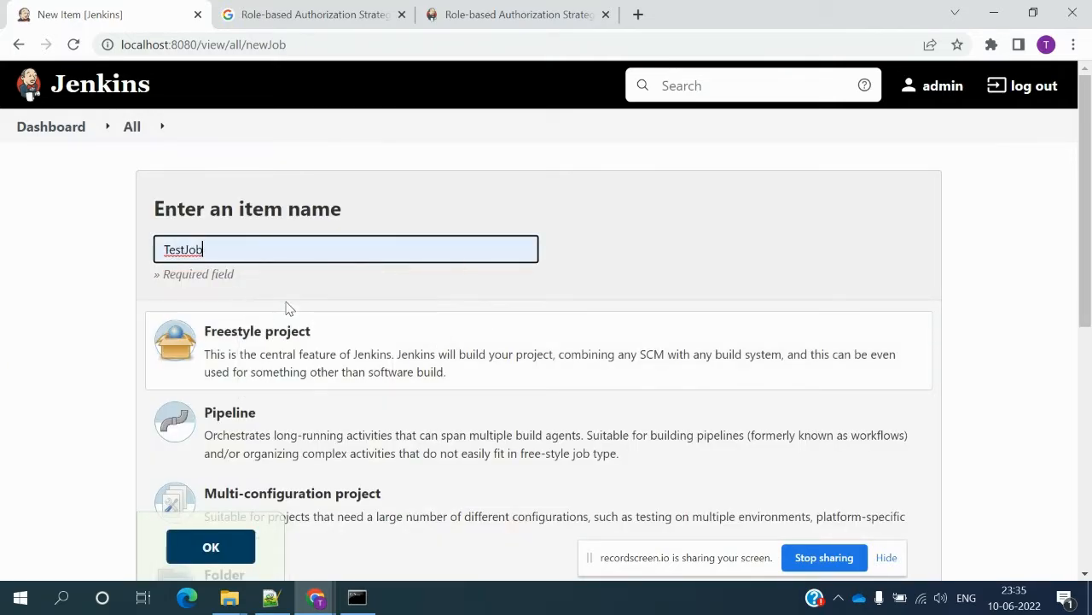
click(214, 558)
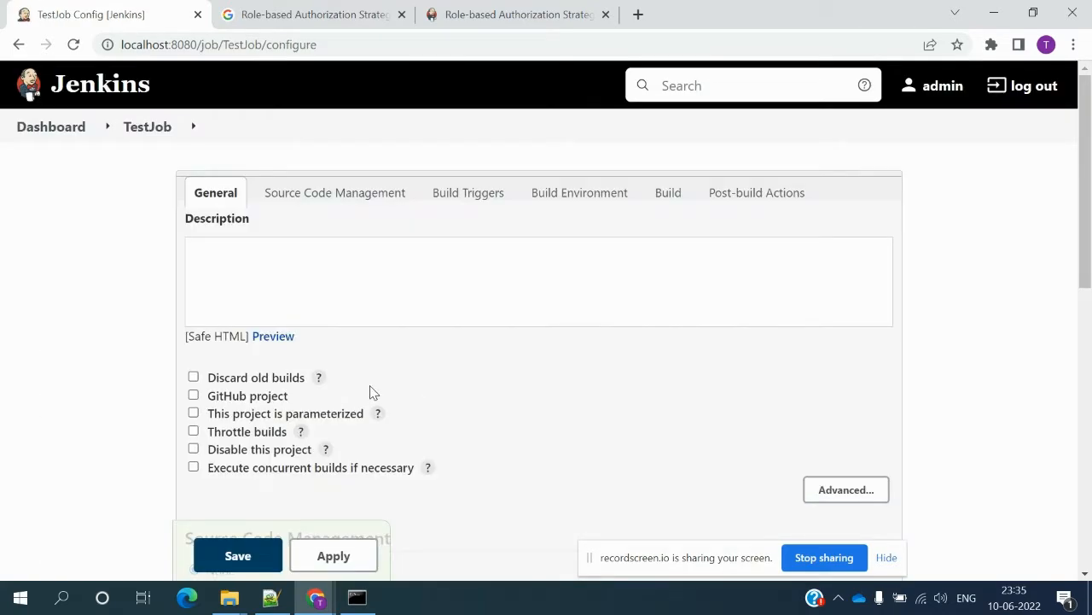
- Tick Poll SCM and review its schedule help, then return to the Dashboard discarding changes
click(359, 207)
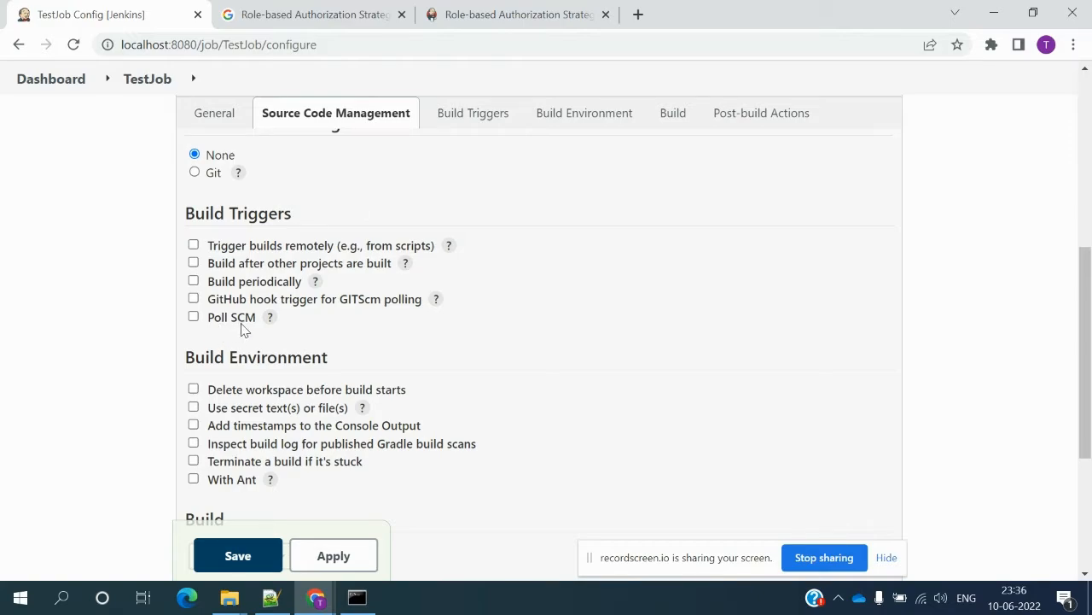
click(194, 316)
click(240, 374)
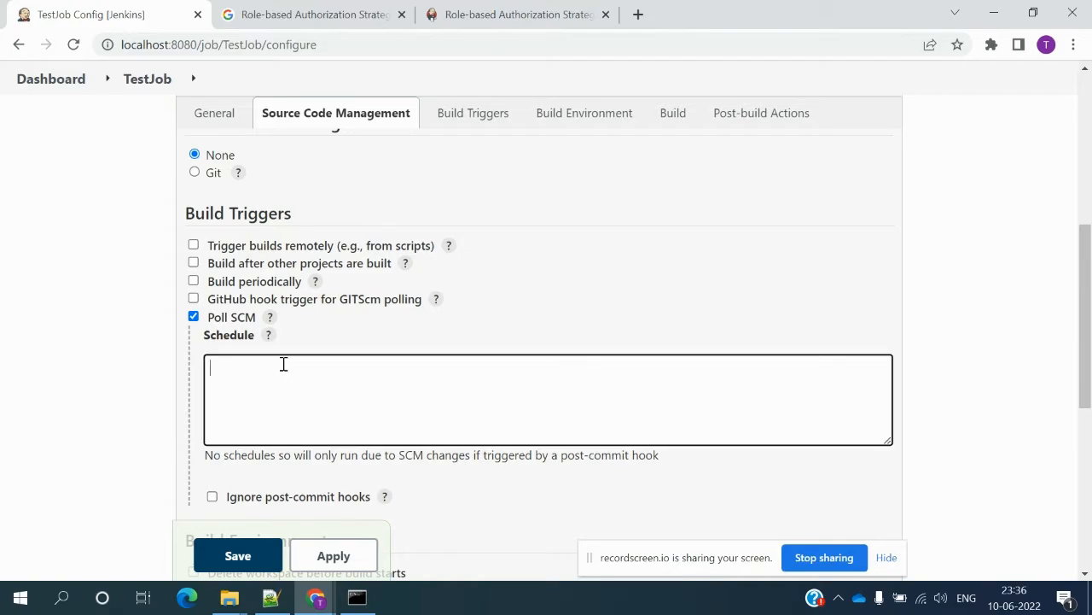
click(269, 336)
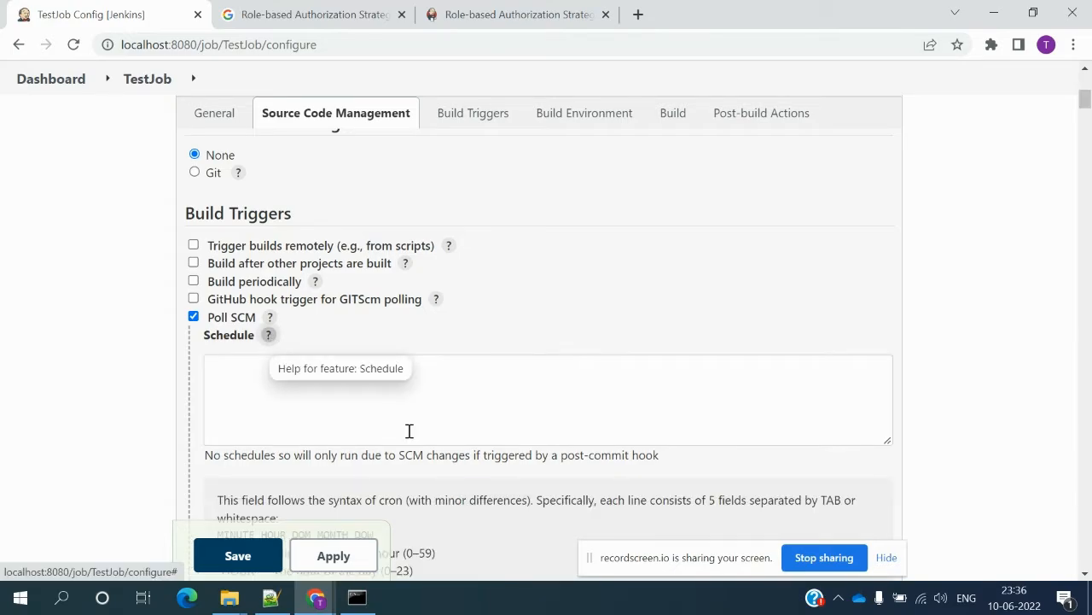
click(270, 318)
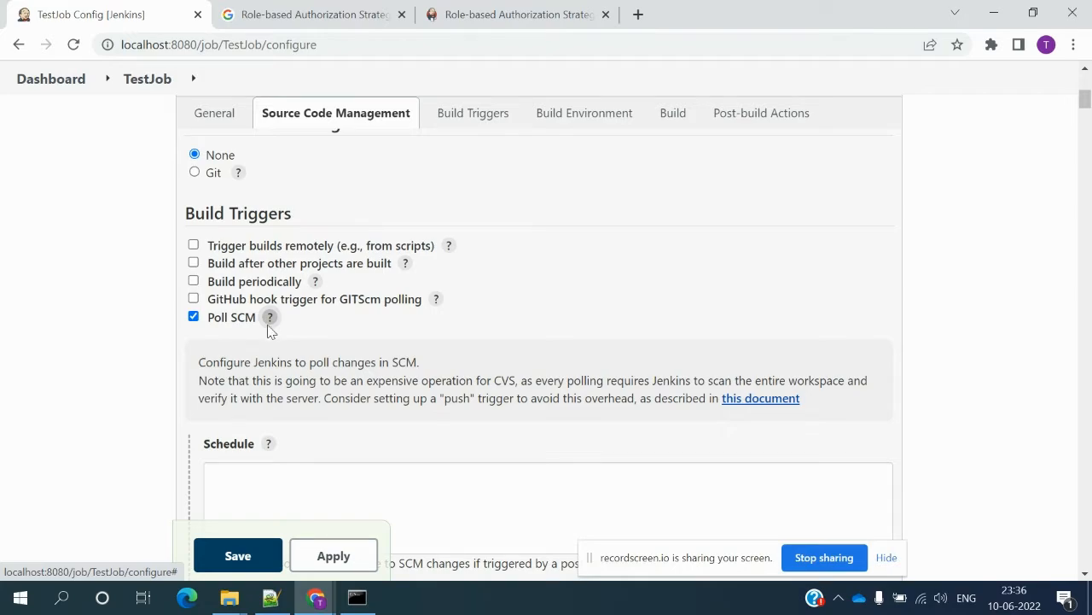
click(36, 79)
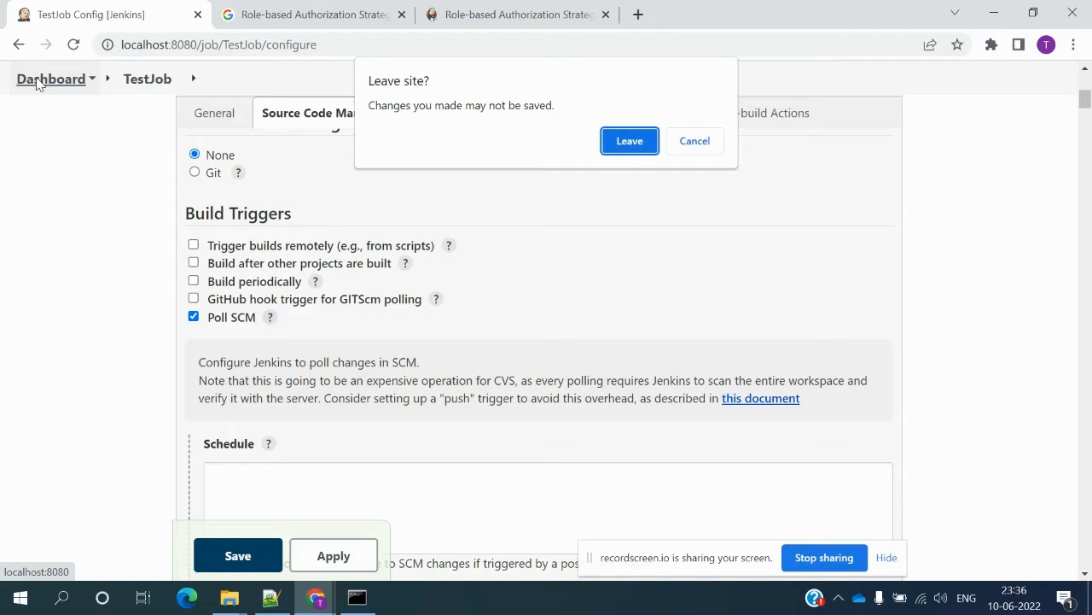
click(629, 140)
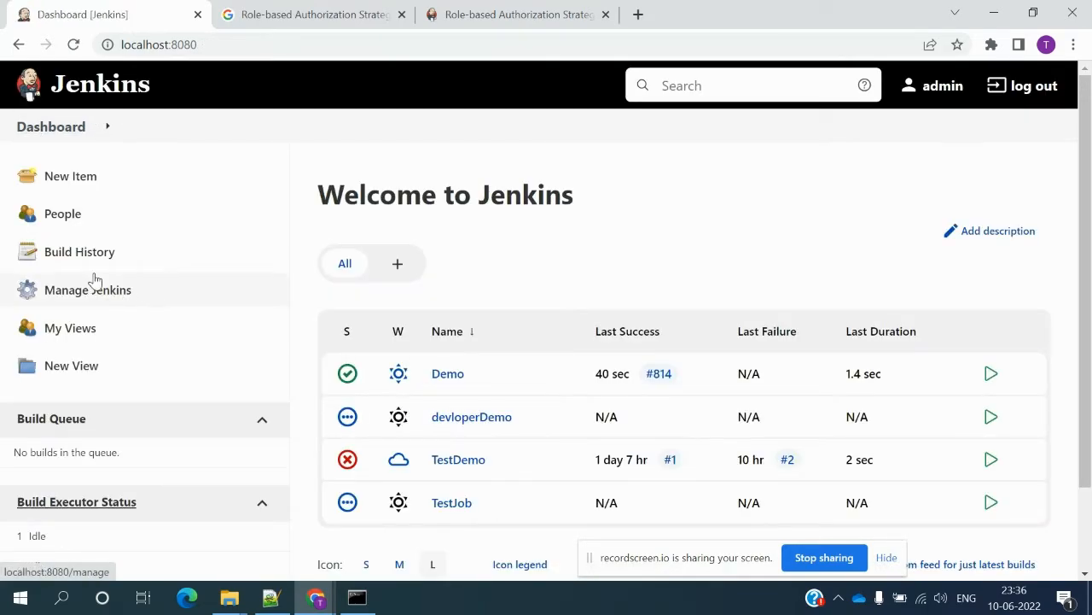
- Open Configure System again and tick Restrict project naming
click(116, 292)
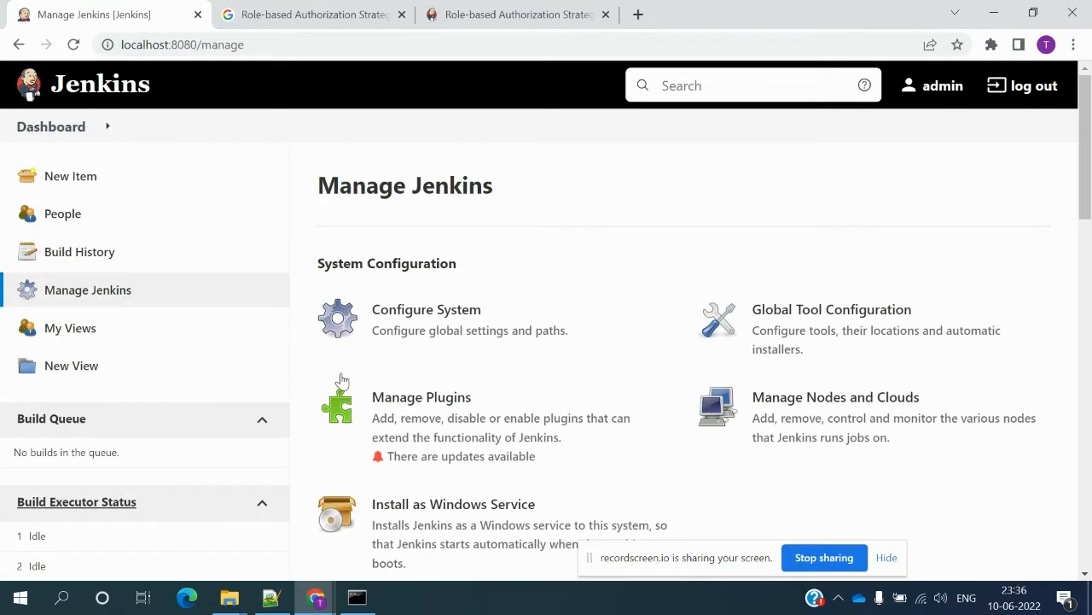
click(409, 315)
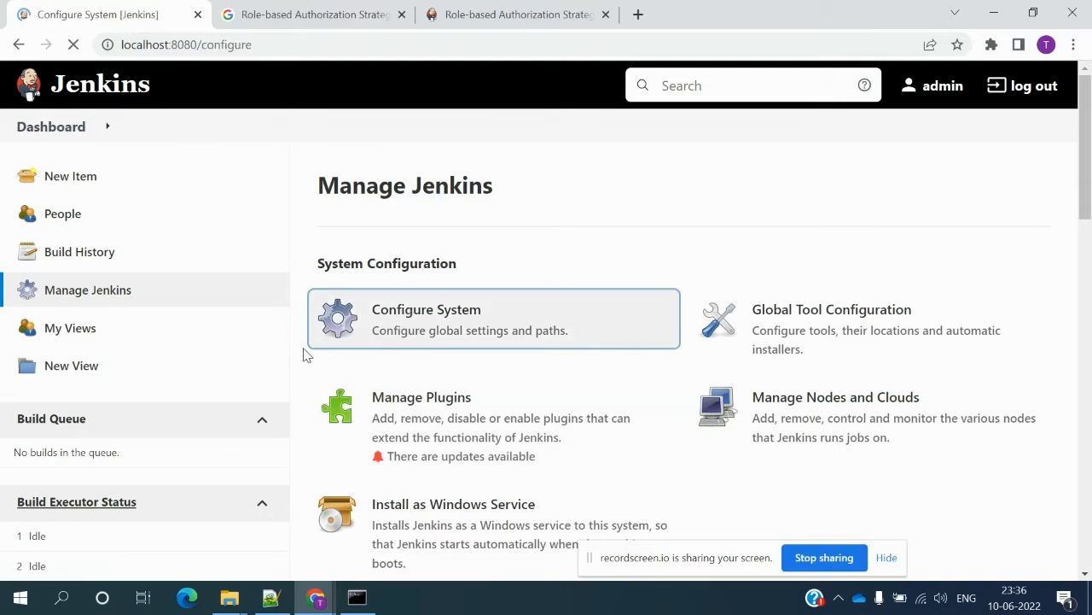
scroll(309, 393, down, 1)
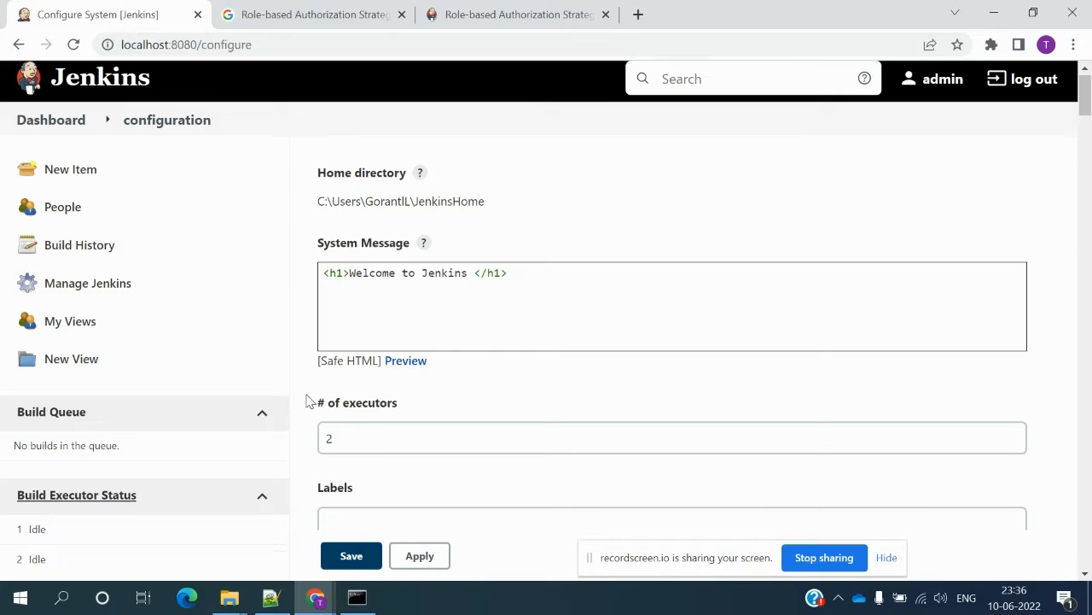
scroll(309, 401, down, 6)
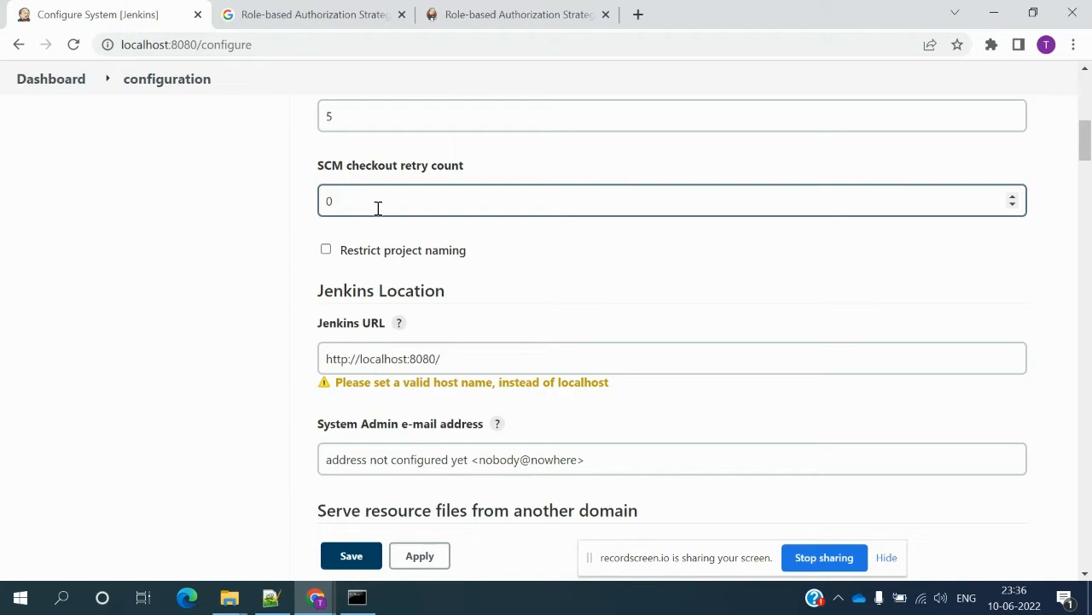
click(327, 252)
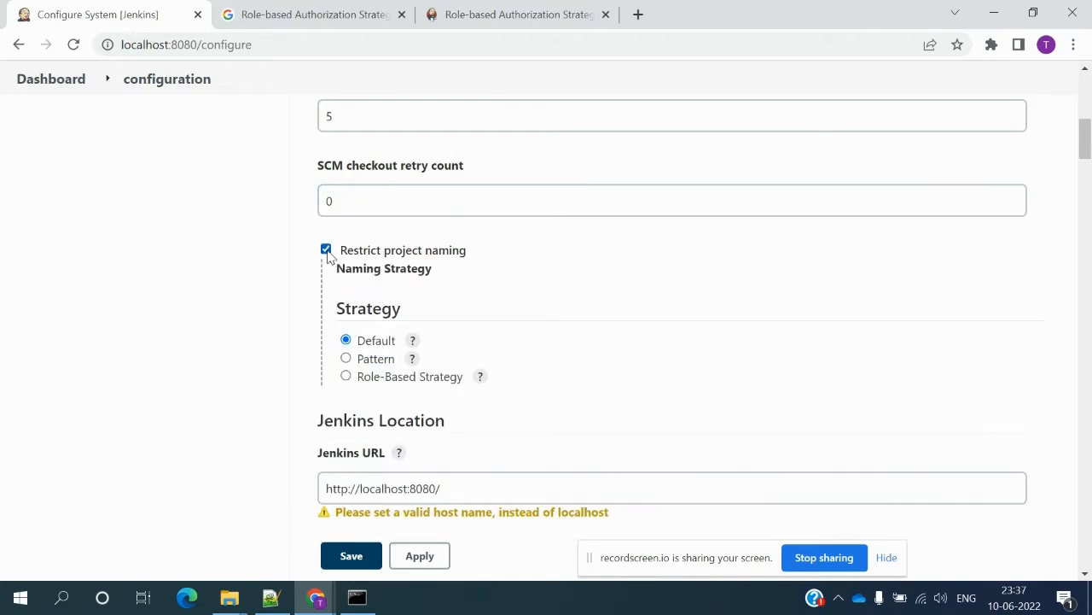
- Try the Pattern naming strategy with 'test', then switch back to the Default strategy
click(381, 362)
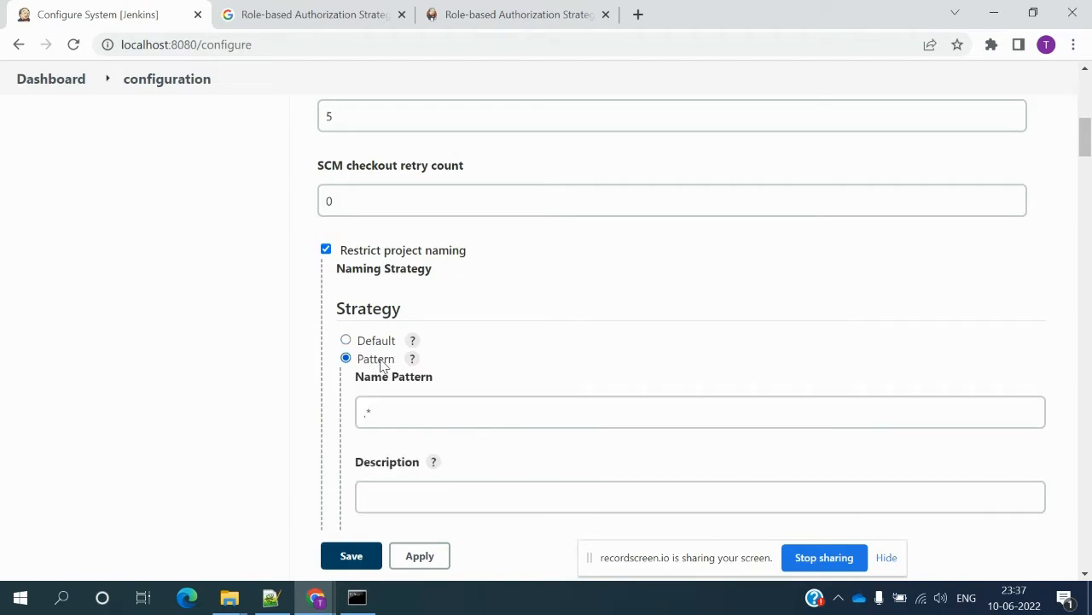
click(364, 417)
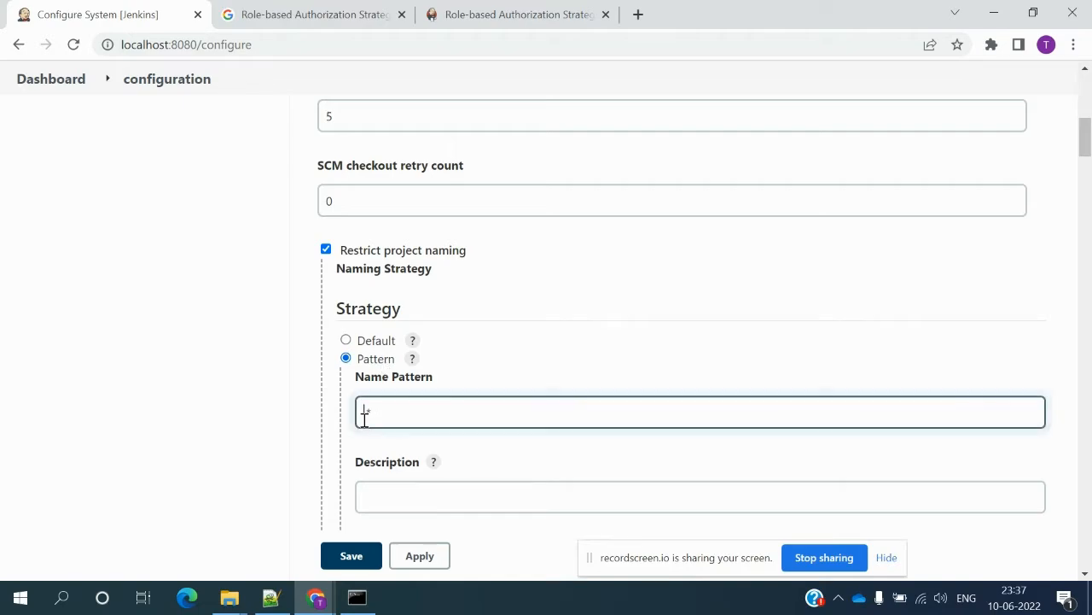
text(test)
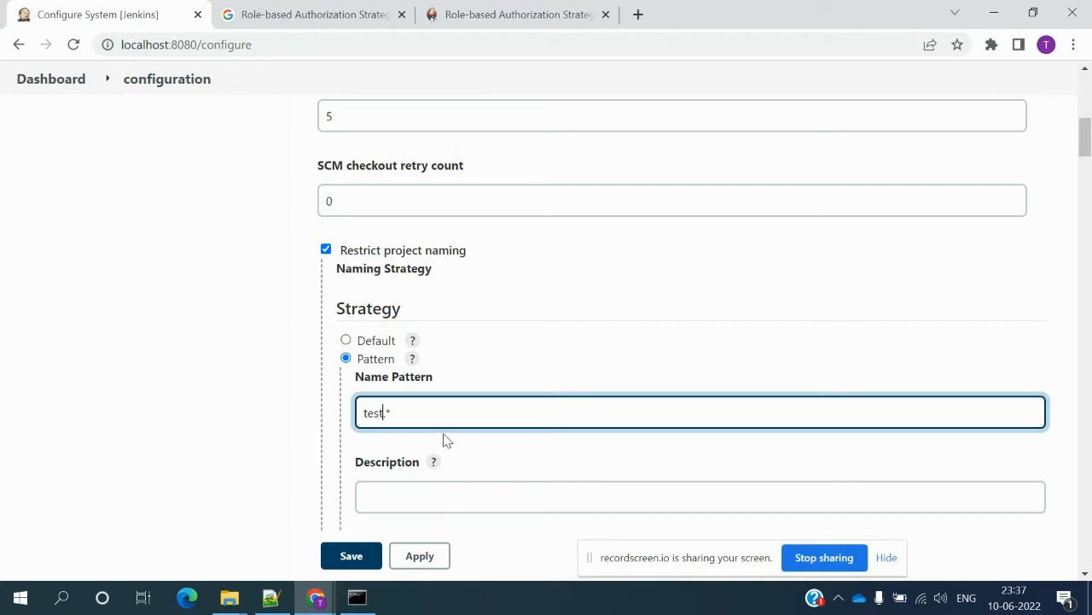
key(BackSpace)
key(BackSpace)
key(BackSpace)
click(317, 483)
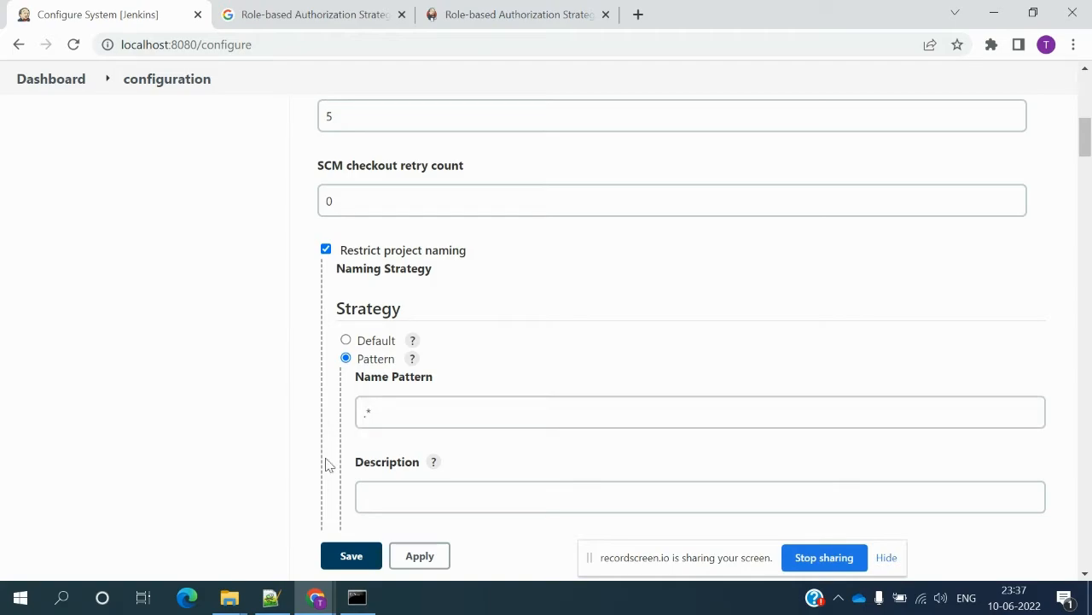
click(346, 341)
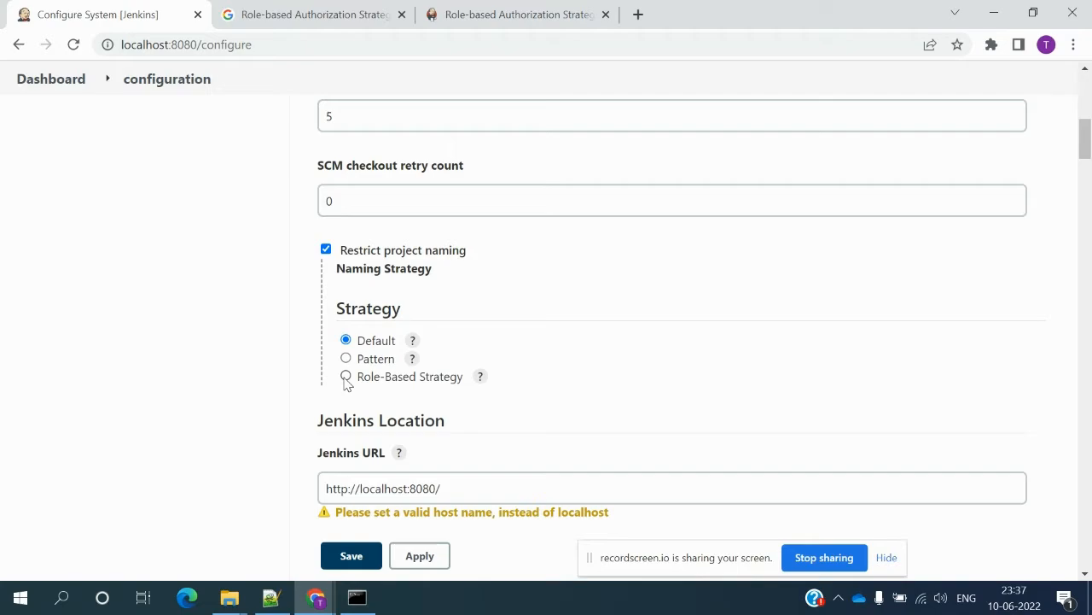
scroll(314, 418, down, 2)
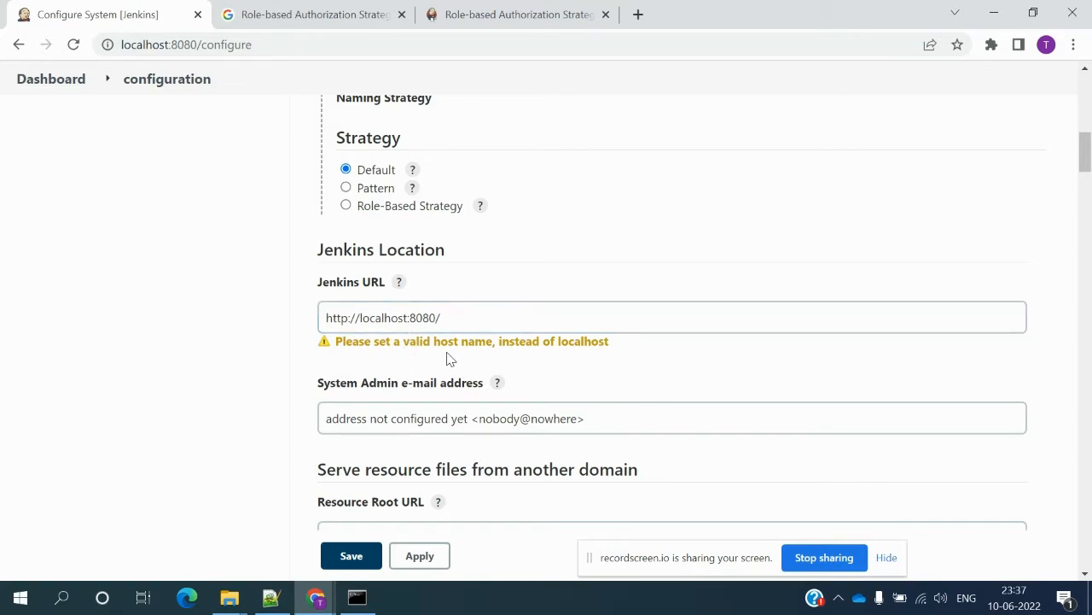
double_click(443, 419)
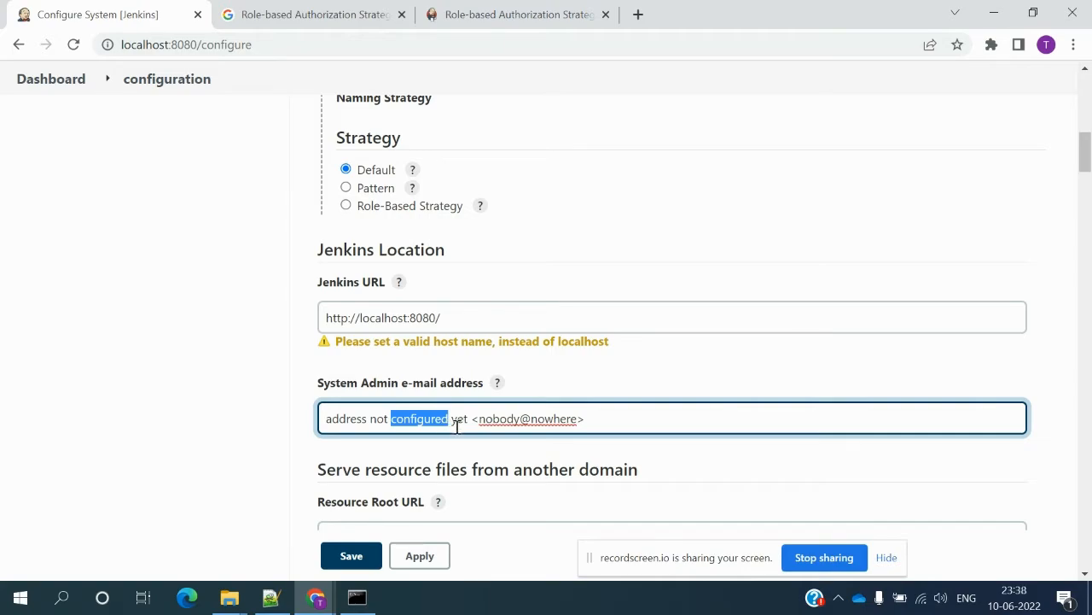
click(408, 475)
scroll(413, 483, down, 2)
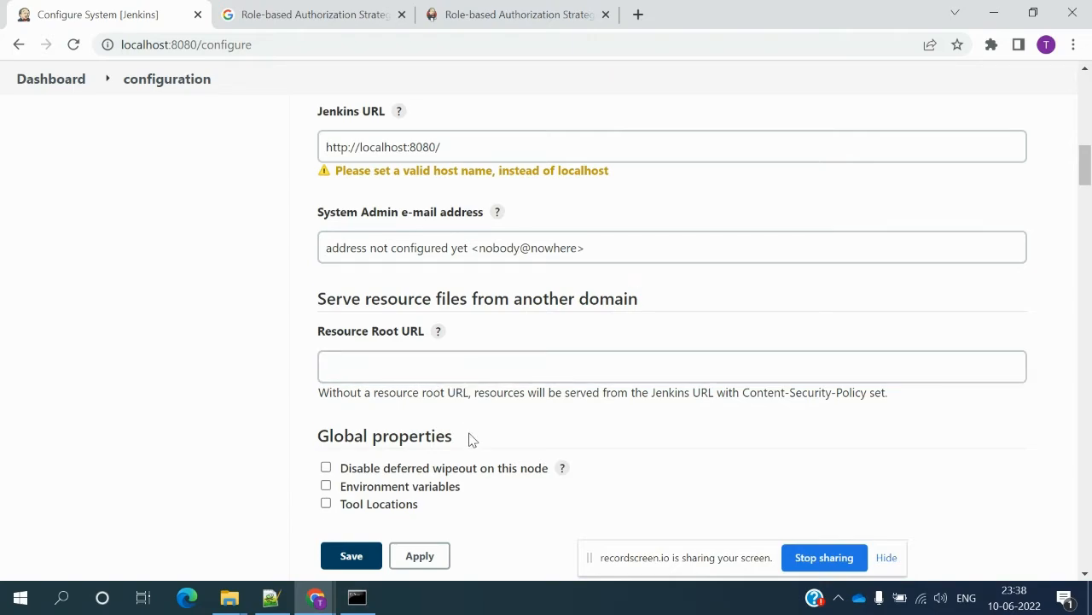
scroll(472, 439, down, 2)
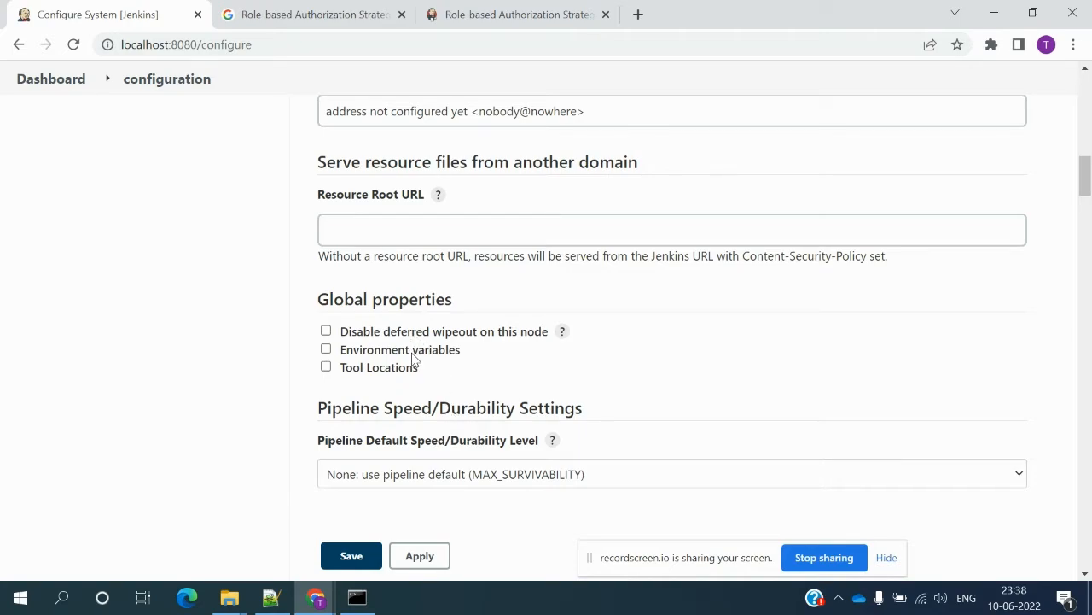
- Tick Global properties' Environment variables and Tool Locations, then untick both again
click(367, 357)
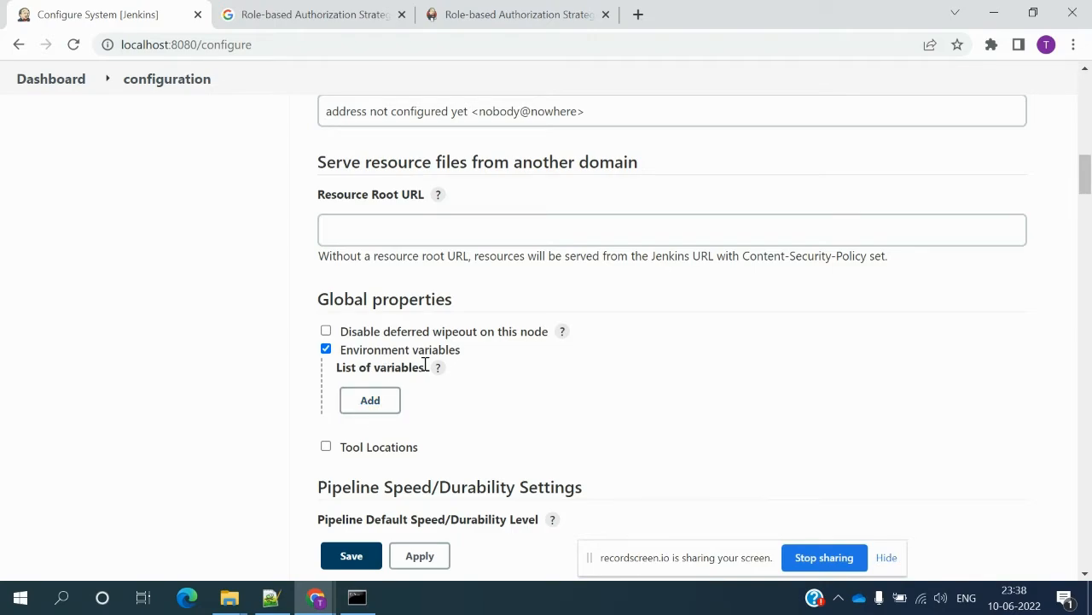
click(373, 453)
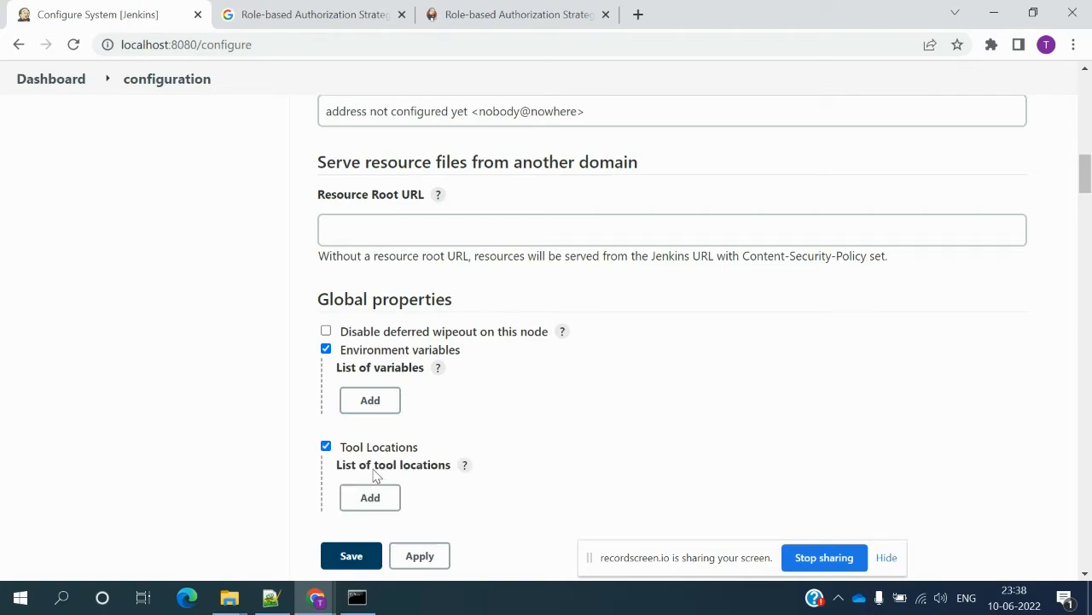
click(326, 447)
click(326, 349)
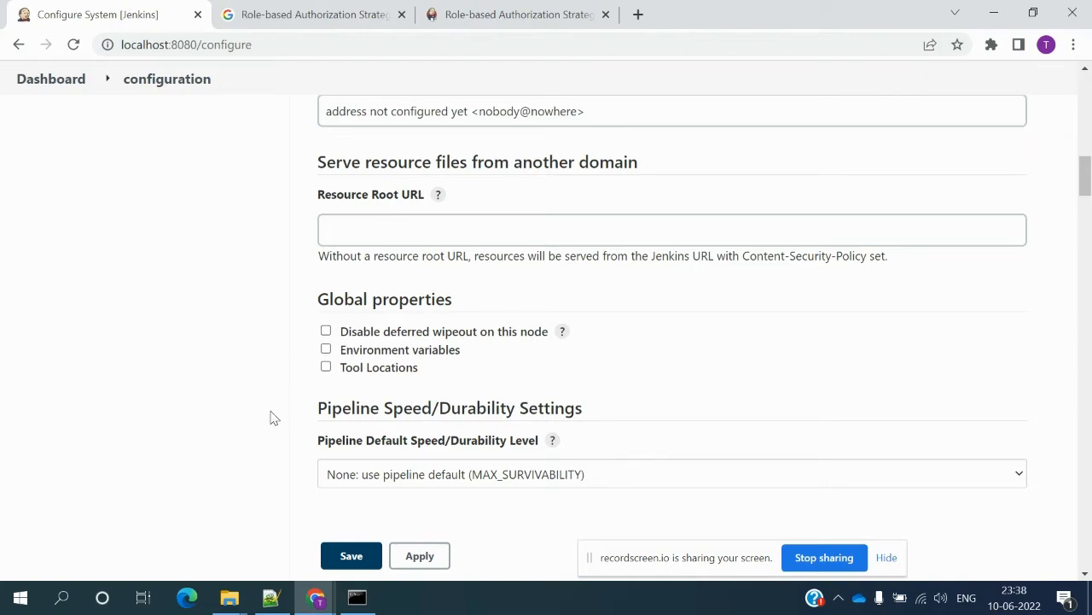
- Check the Pipeline Default Speed/Durability Level list, leaving it at MAX_SURVIVABILITY
scroll(273, 417, down, 2)
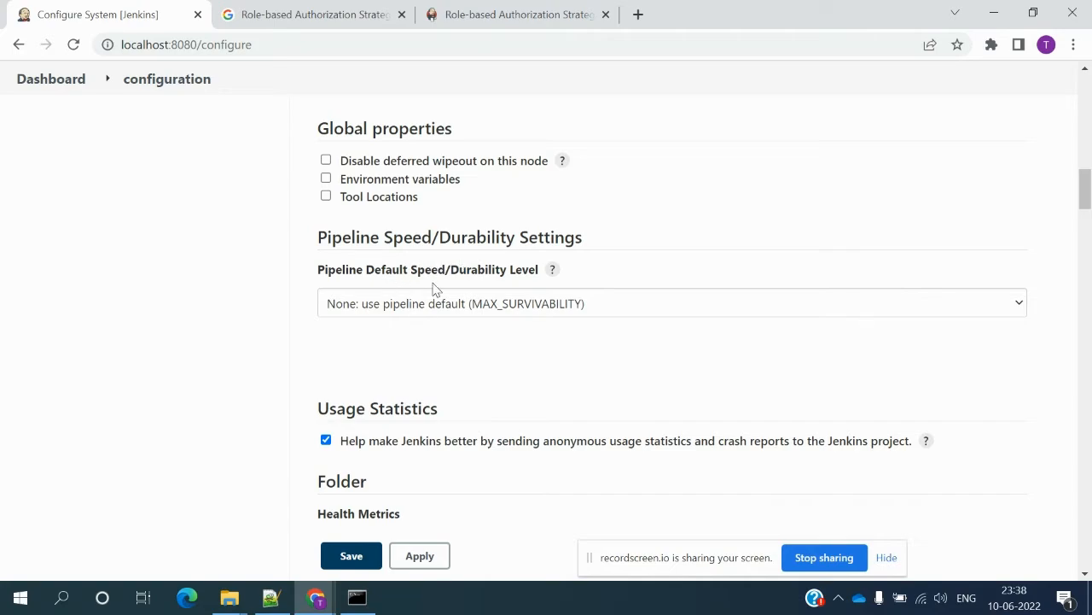
click(477, 311)
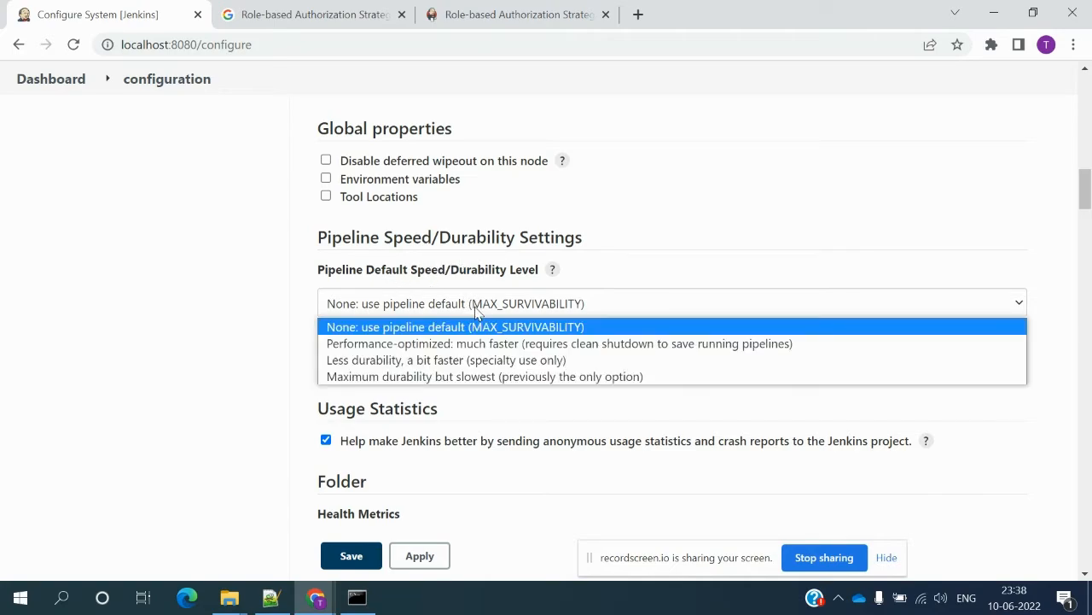
click(476, 313)
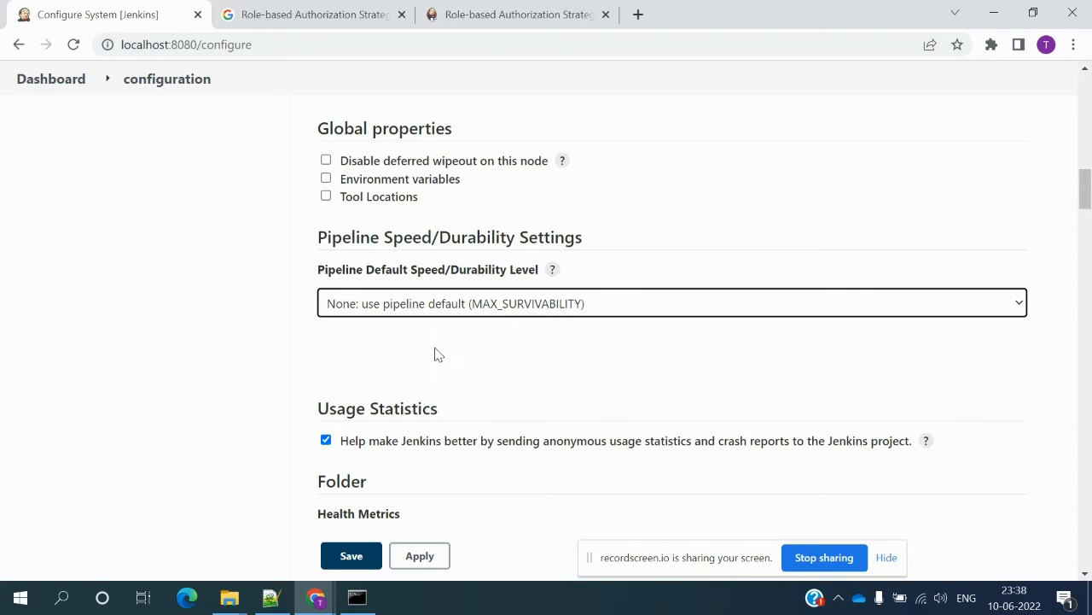
- Scroll past the Timestamper settings down to Global Build Discarders and GitHub
scroll(444, 364, down, 3)
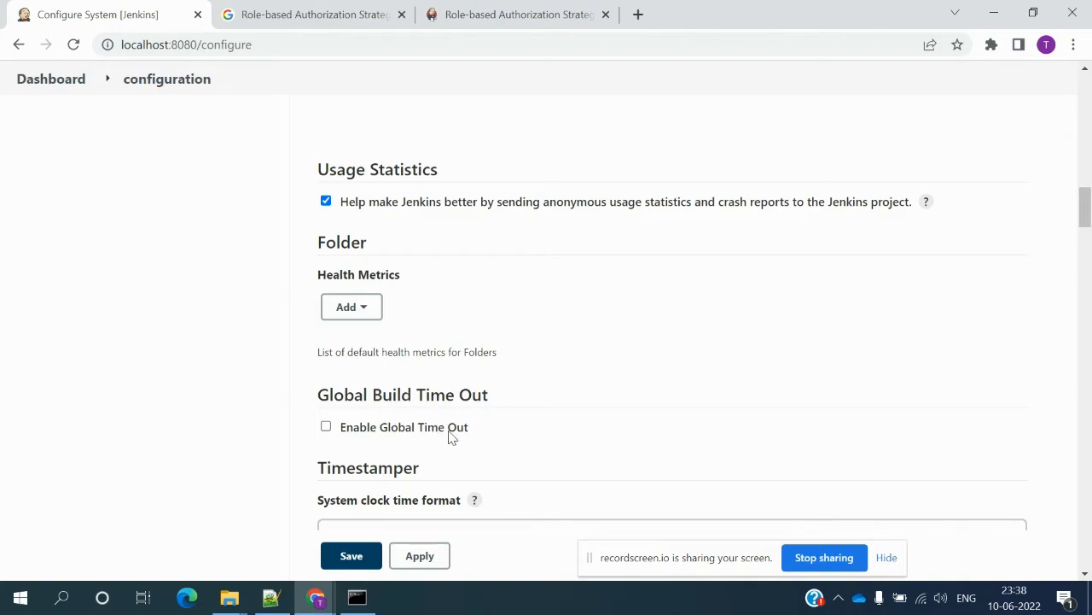
scroll(438, 450, down, 3)
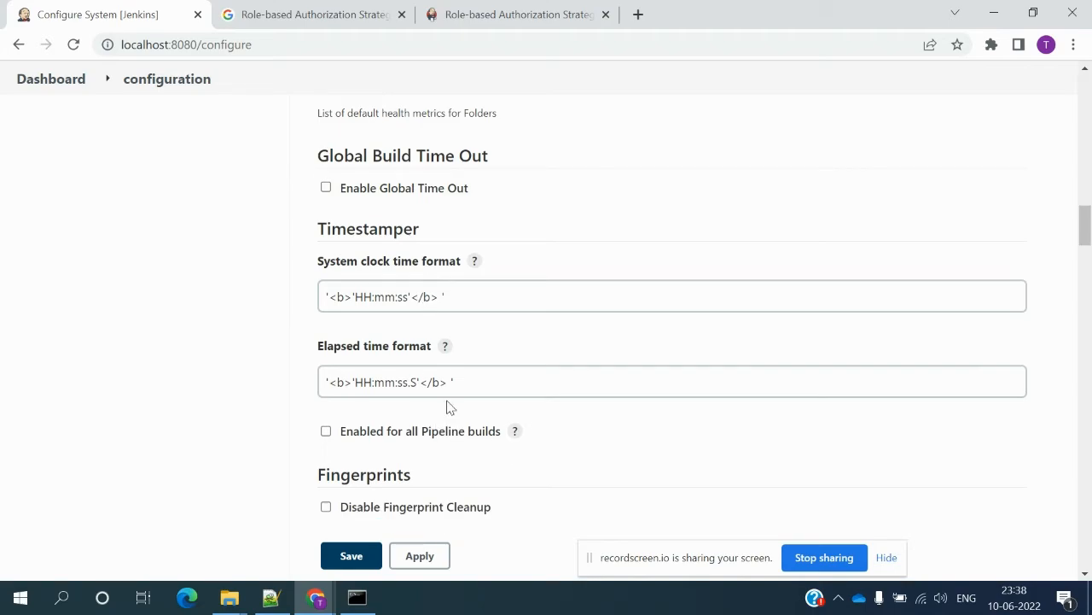
scroll(446, 407, down, 1)
scroll(448, 407, down, 4)
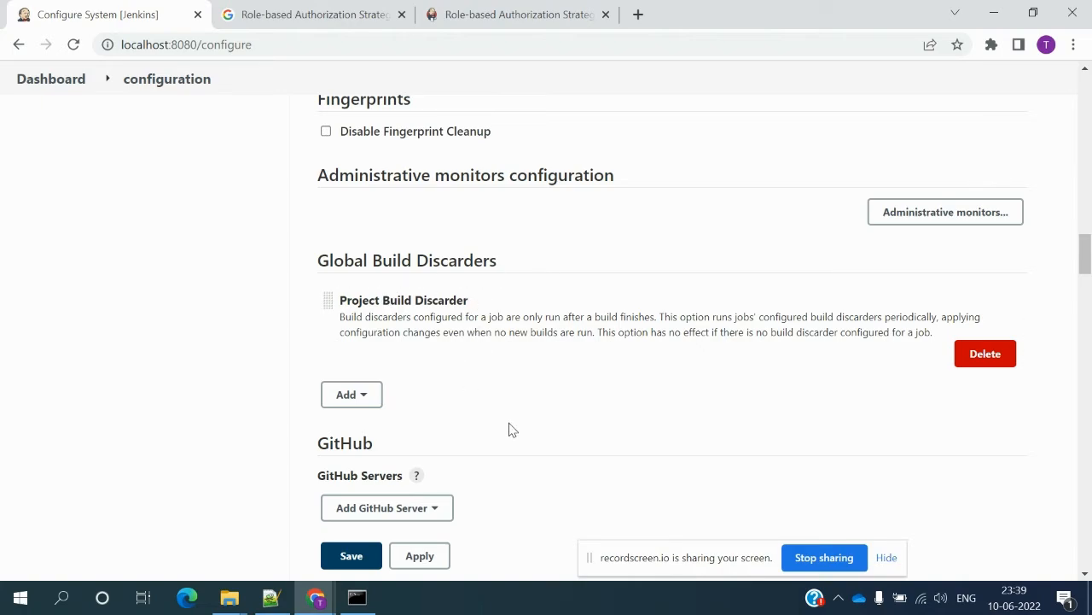
- Check which GitHub server types can be added, adding none
scroll(503, 456, down, 1)
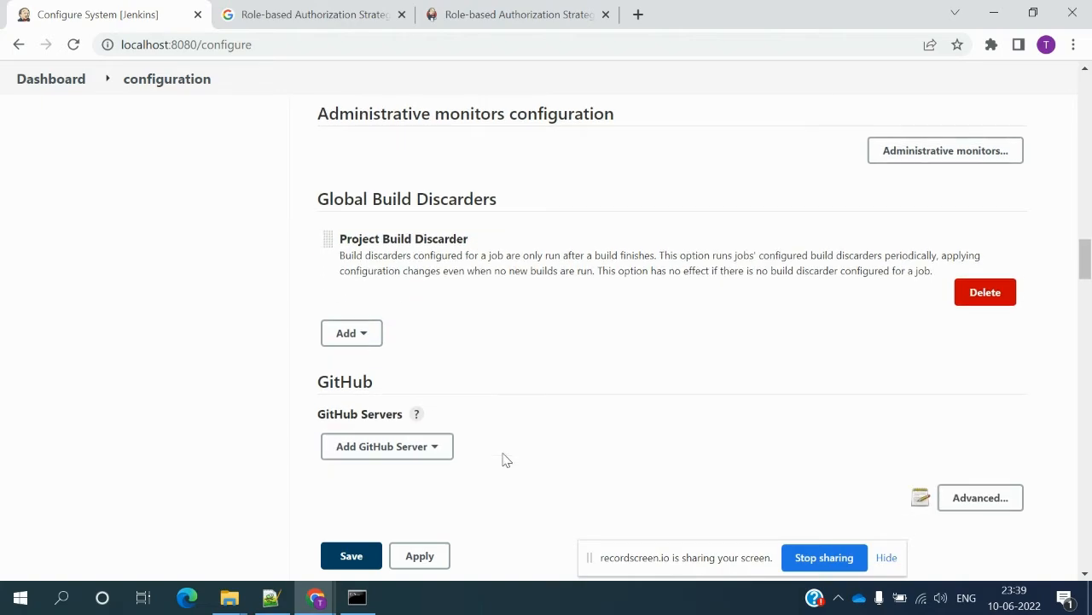
scroll(503, 458, down, 3)
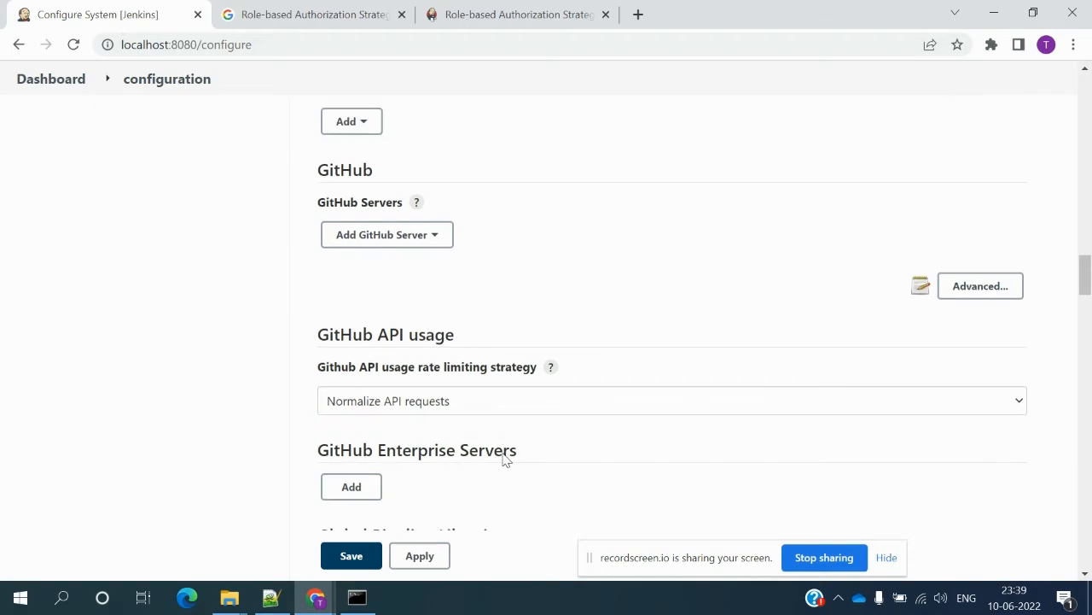
click(443, 242)
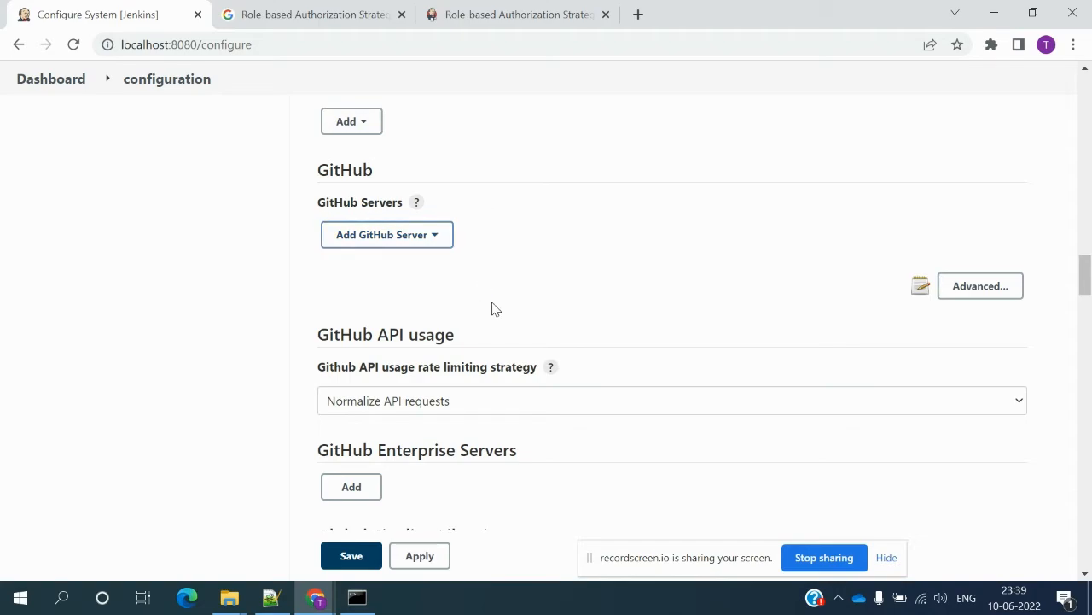
- Scroll through the Git plugin options down to the Shell and Test Result Aggregator sections
scroll(491, 295, down, 1)
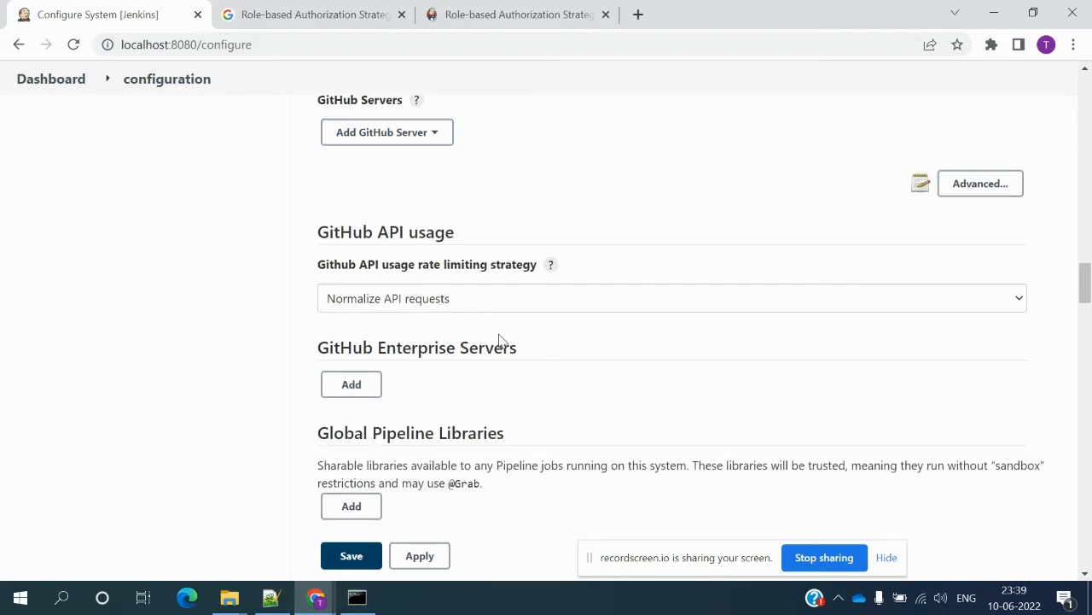
scroll(499, 340, down, 1)
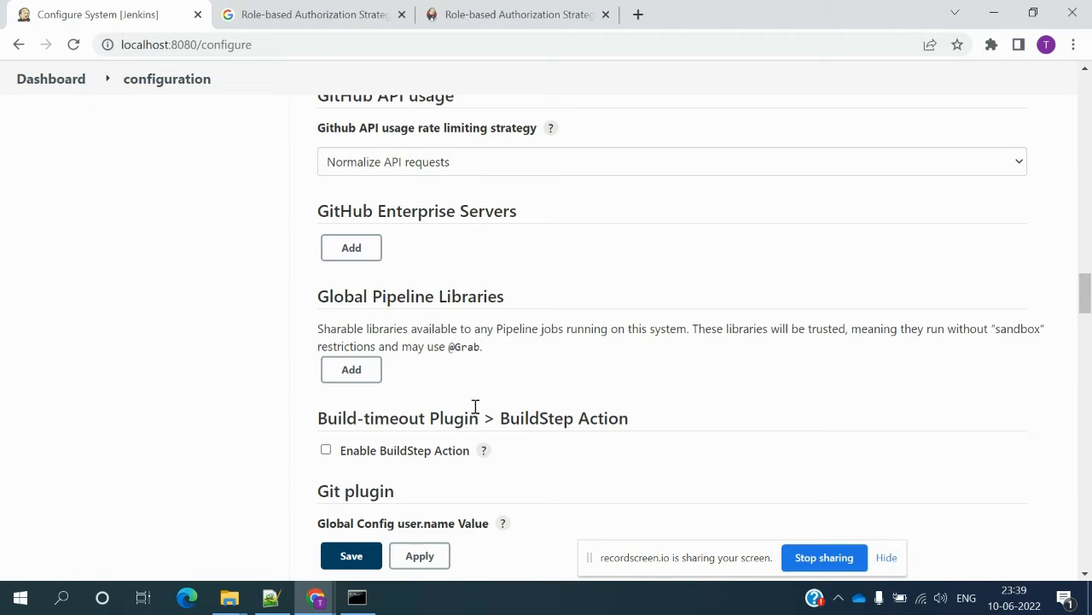
scroll(476, 408, down, 4)
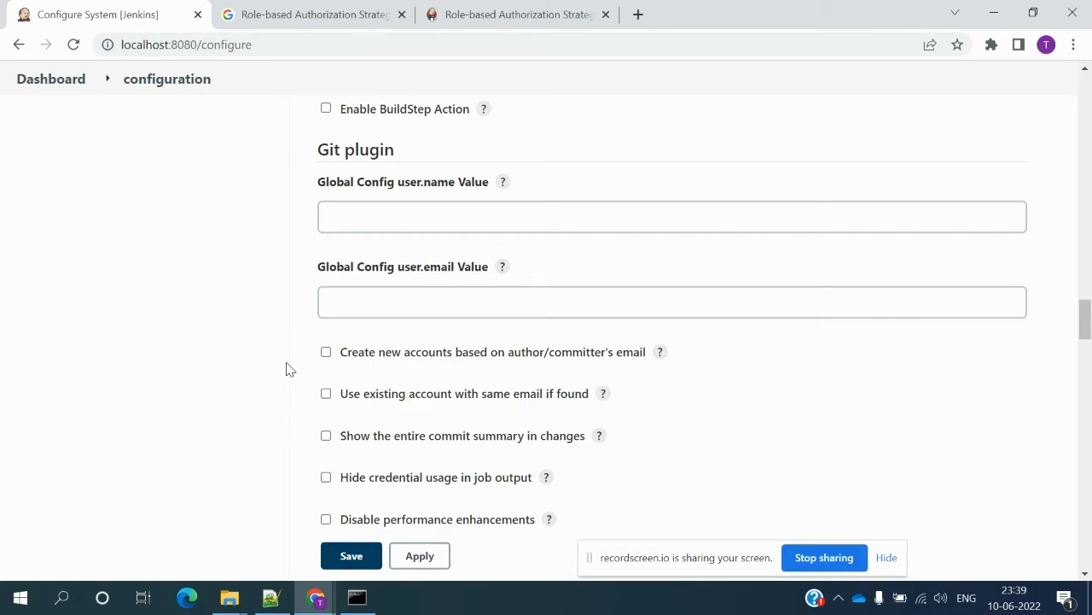
scroll(290, 369, down, 2)
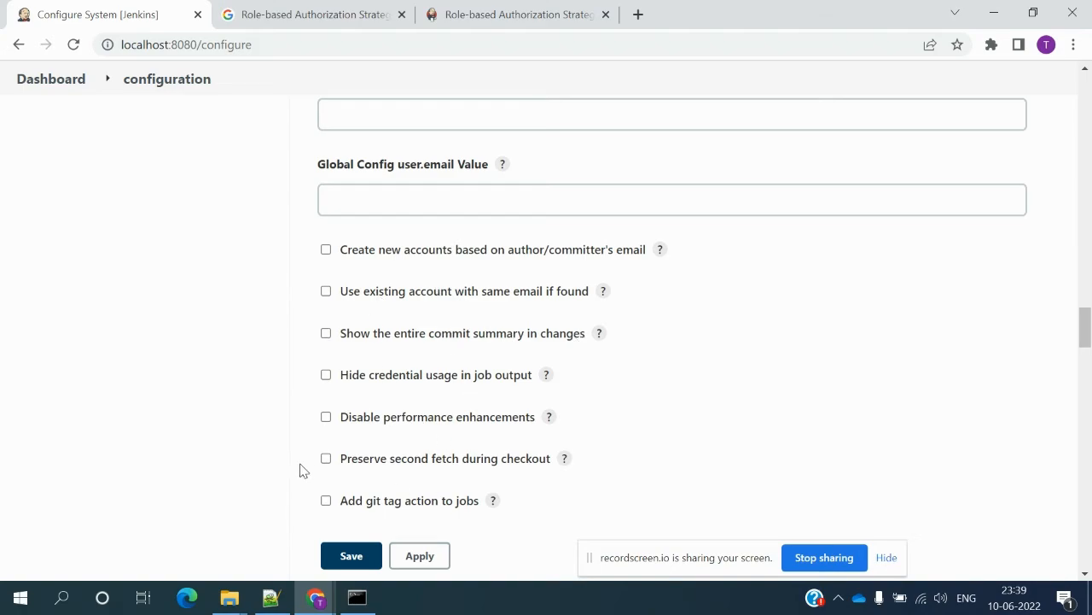
scroll(300, 469, down, 5)
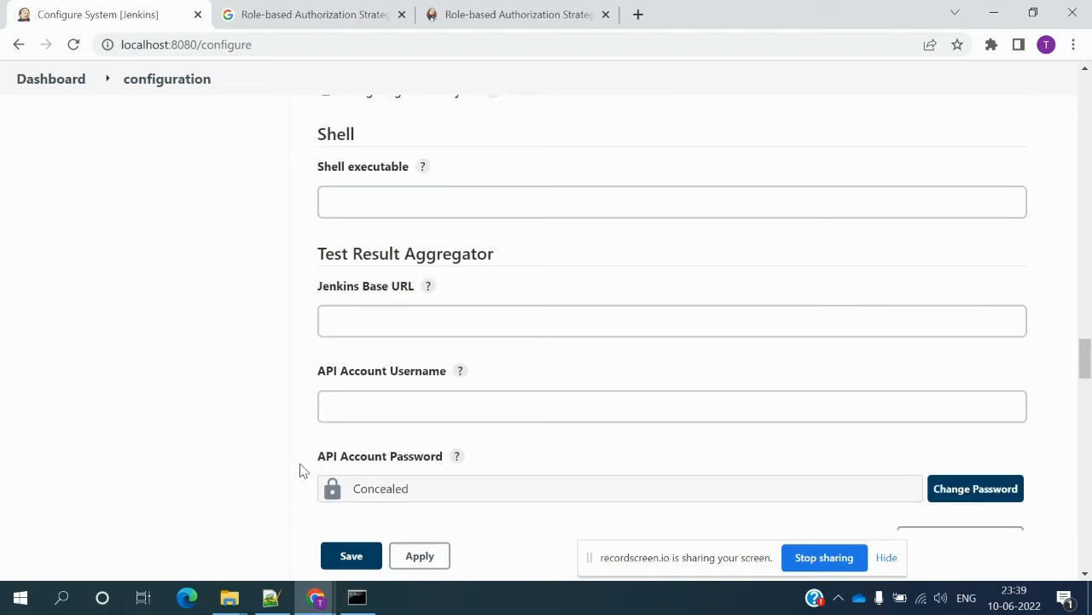
- Focus Shell executable, expand the Jenkins Base URL help, then focus API Account Username
click(371, 197)
click(373, 197)
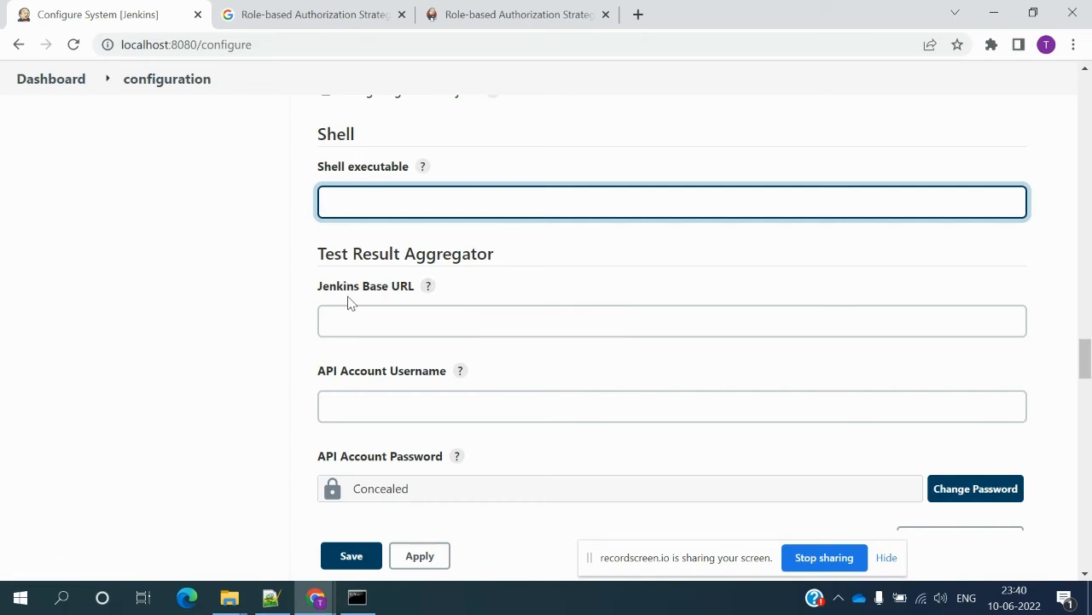
click(428, 287)
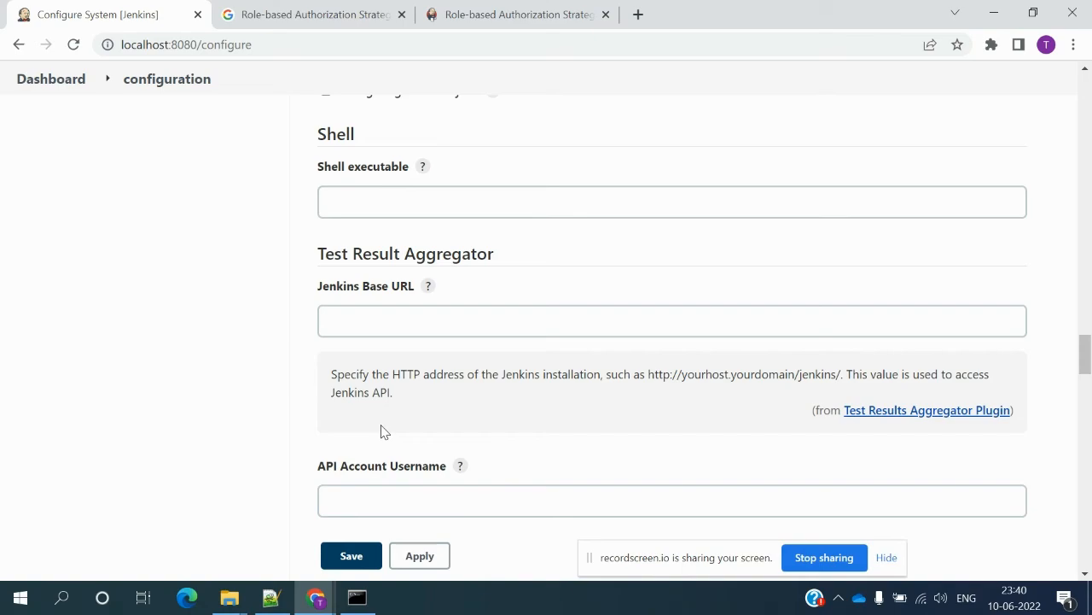
scroll(381, 431, down, 3)
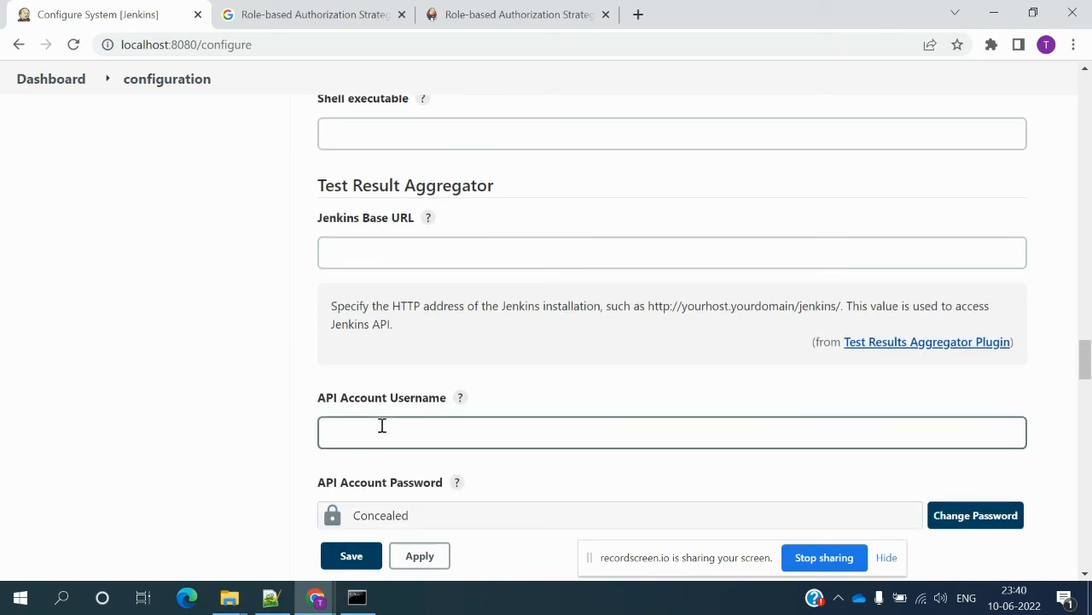
click(352, 258)
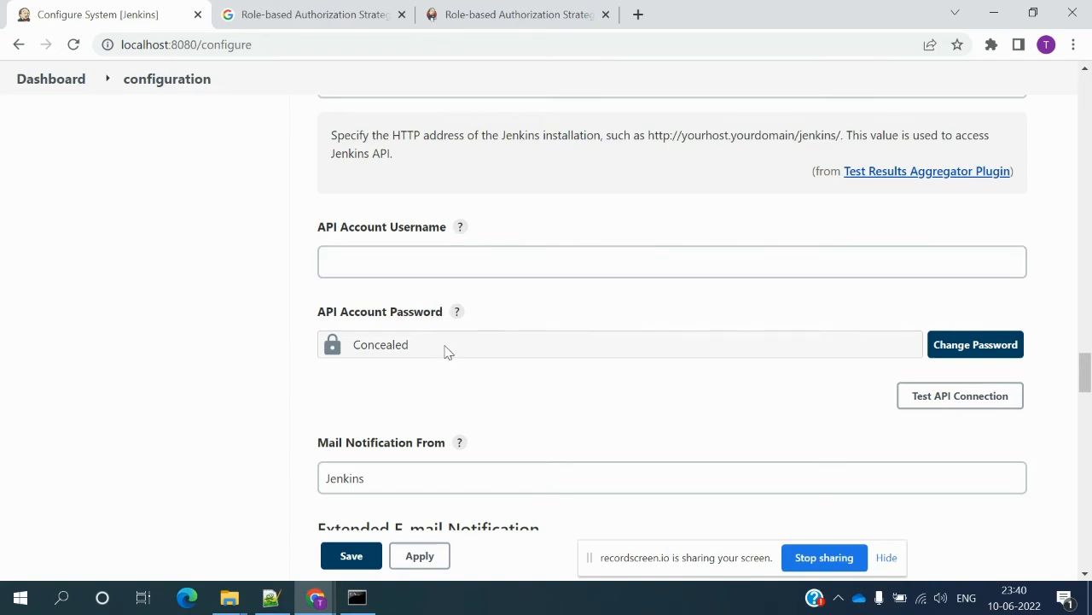
- Scroll past Extended E-mail Notification (smtp.gmail.com, port 465) to the E-mail Notification section
scroll(451, 421, down, 3)
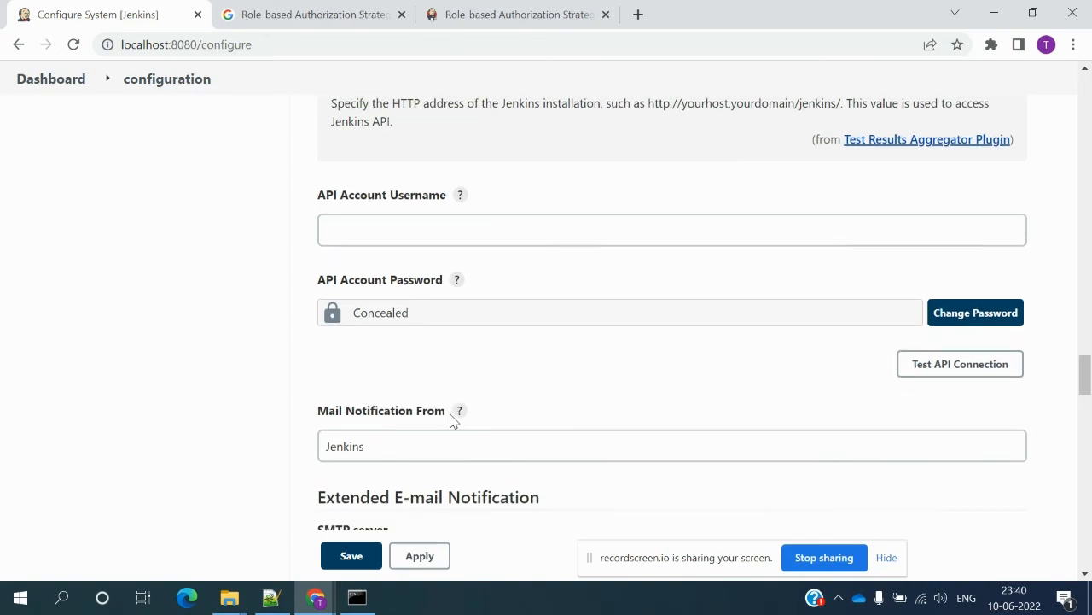
scroll(453, 421, down, 1)
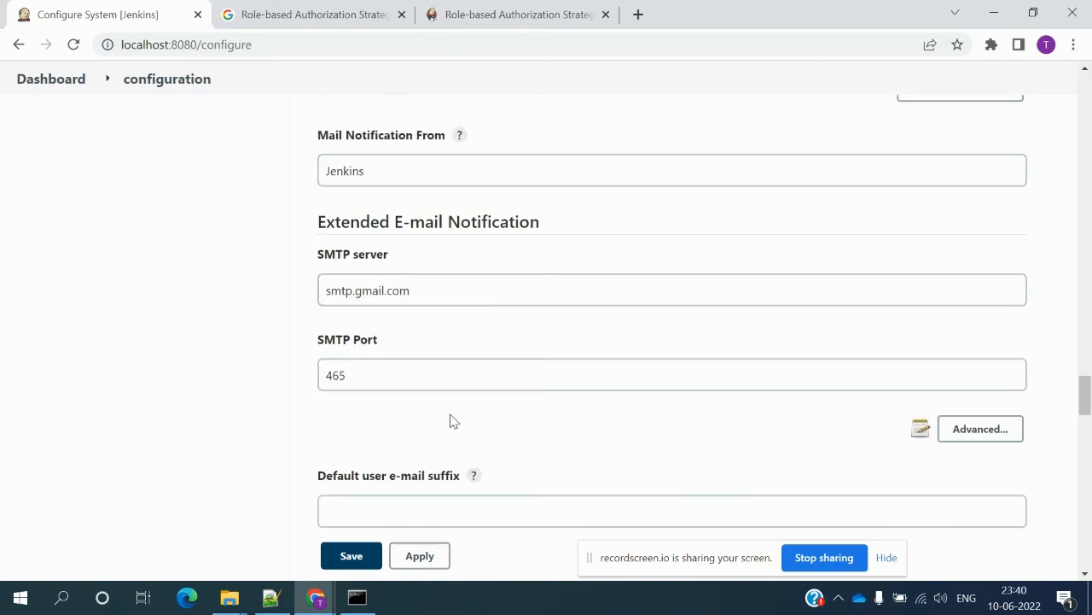
scroll(453, 421, down, 1)
scroll(451, 415, down, 8)
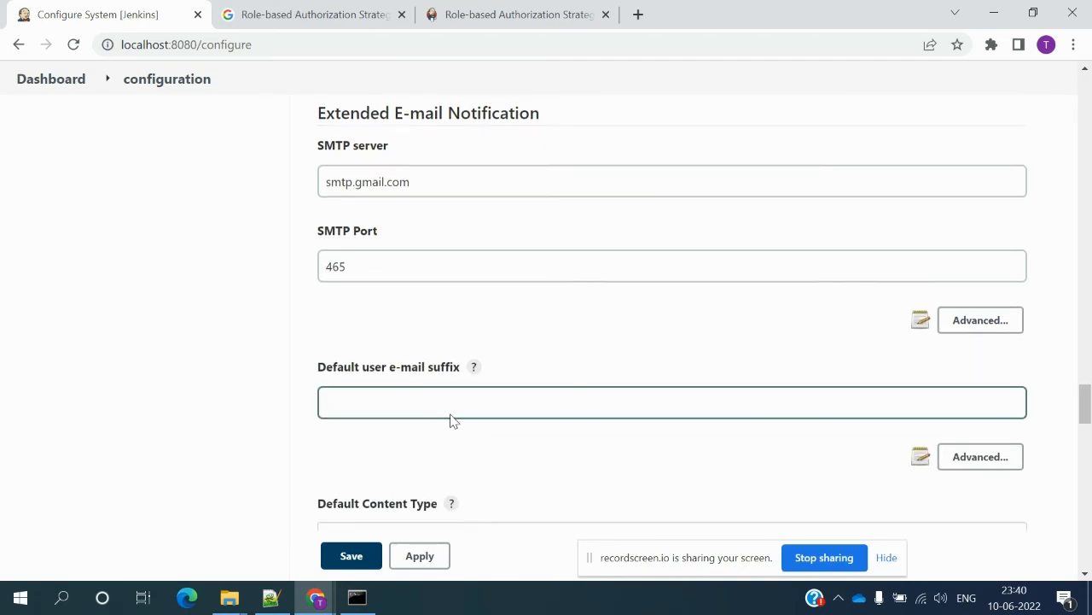
scroll(453, 421, down, 6)
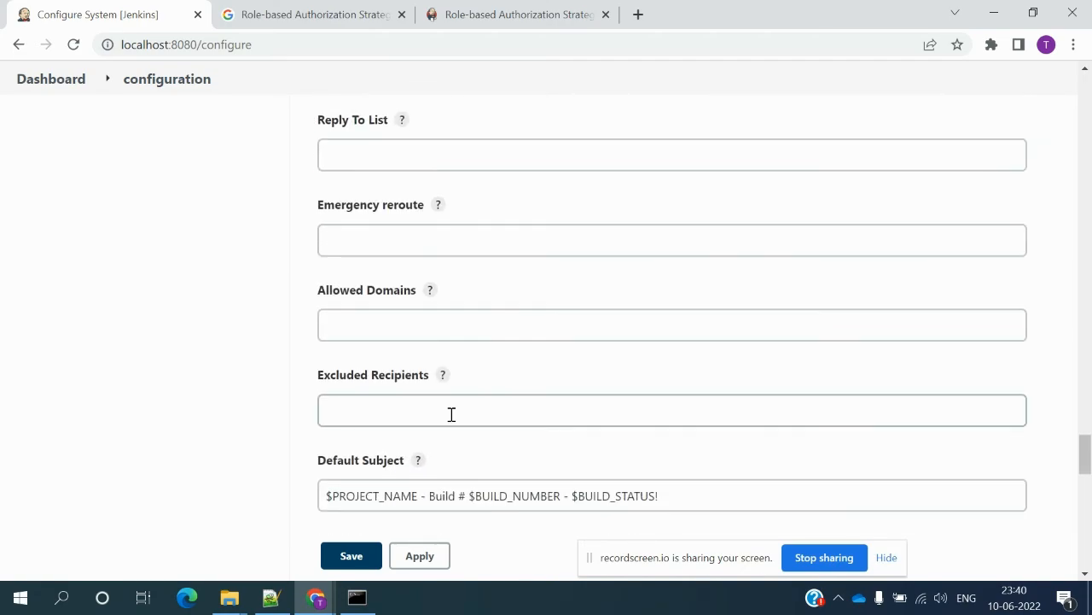
scroll(452, 421, down, 3)
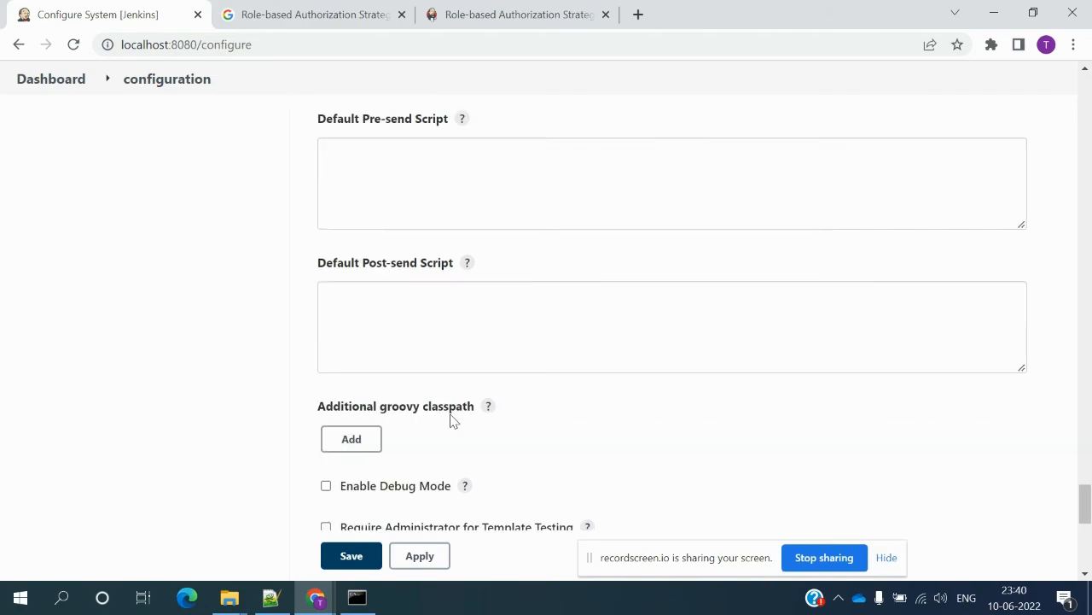
scroll(452, 421, down, 4)
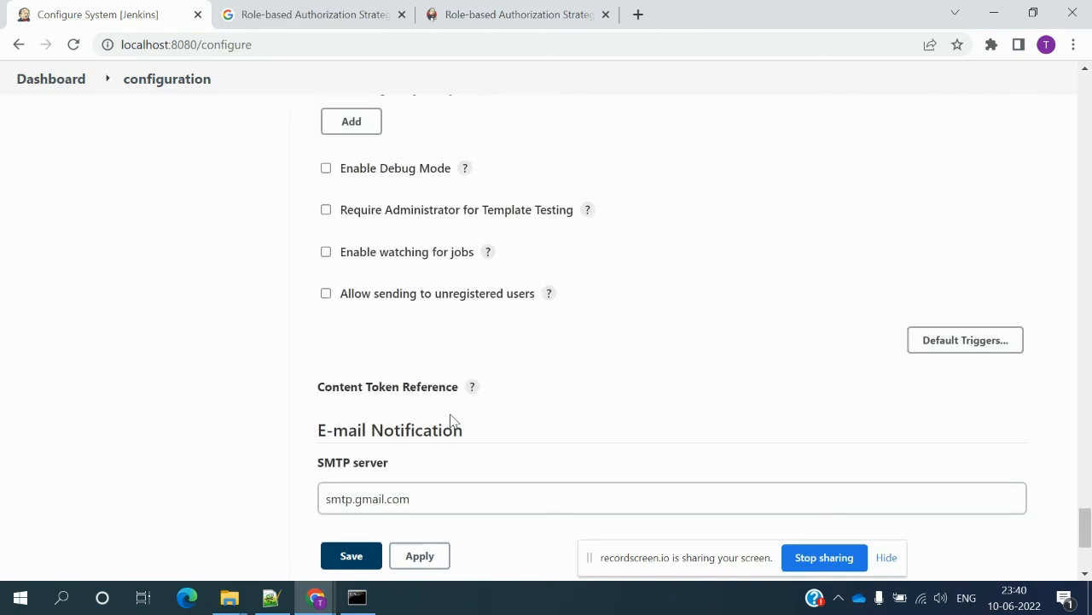
scroll(452, 418, down, 3)
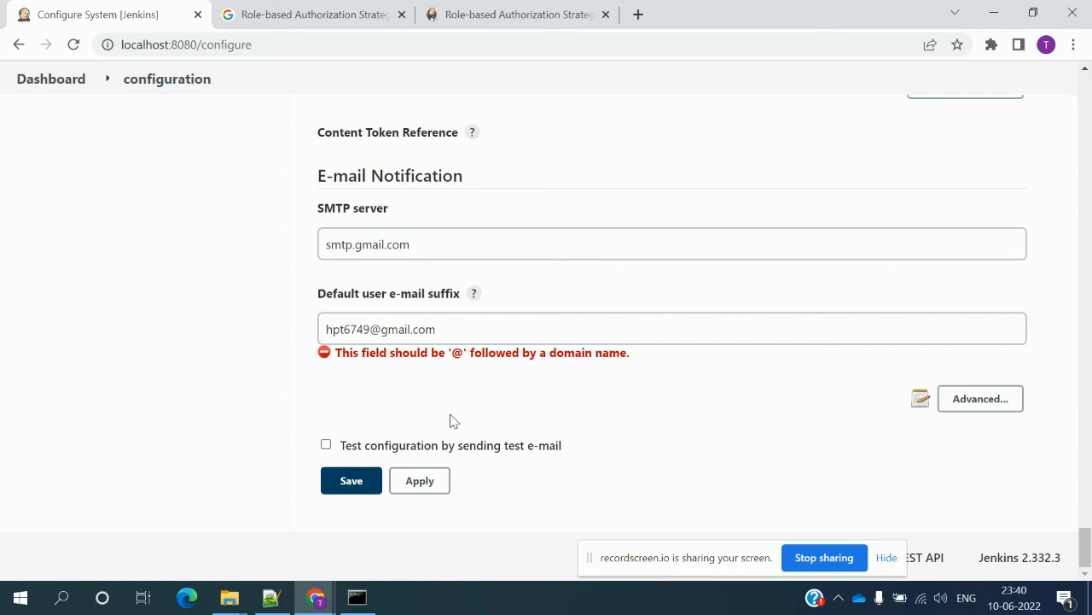
scroll(452, 421, up, 6)
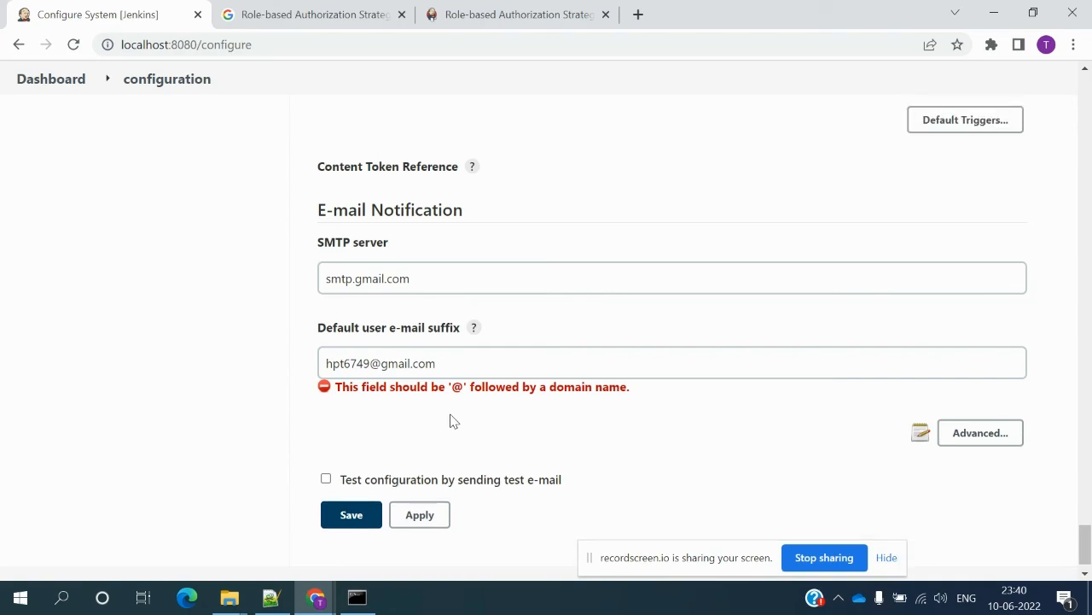
scroll(453, 421, down, 5)
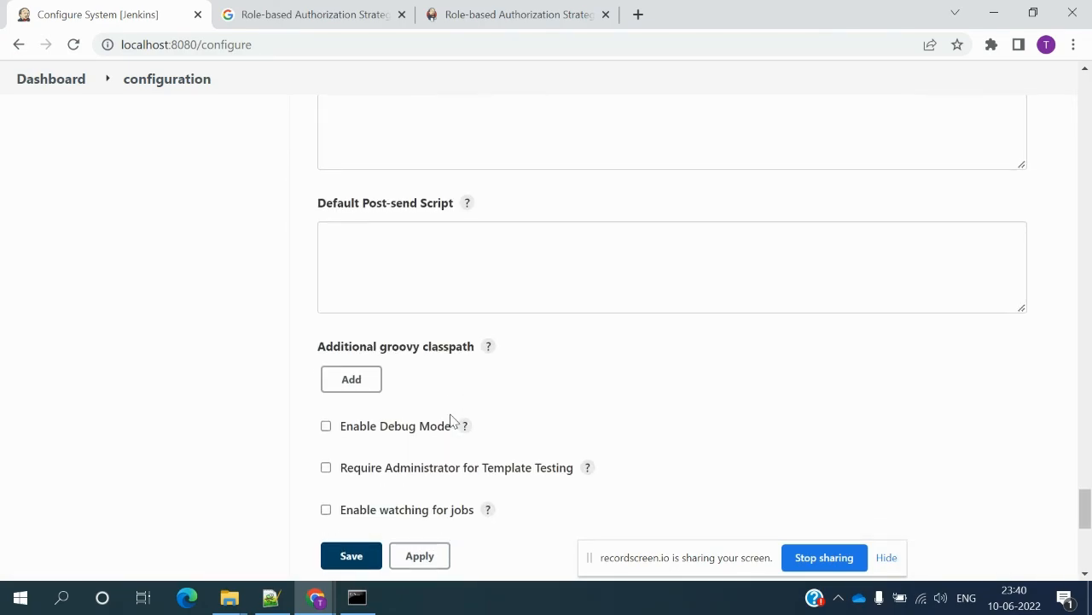